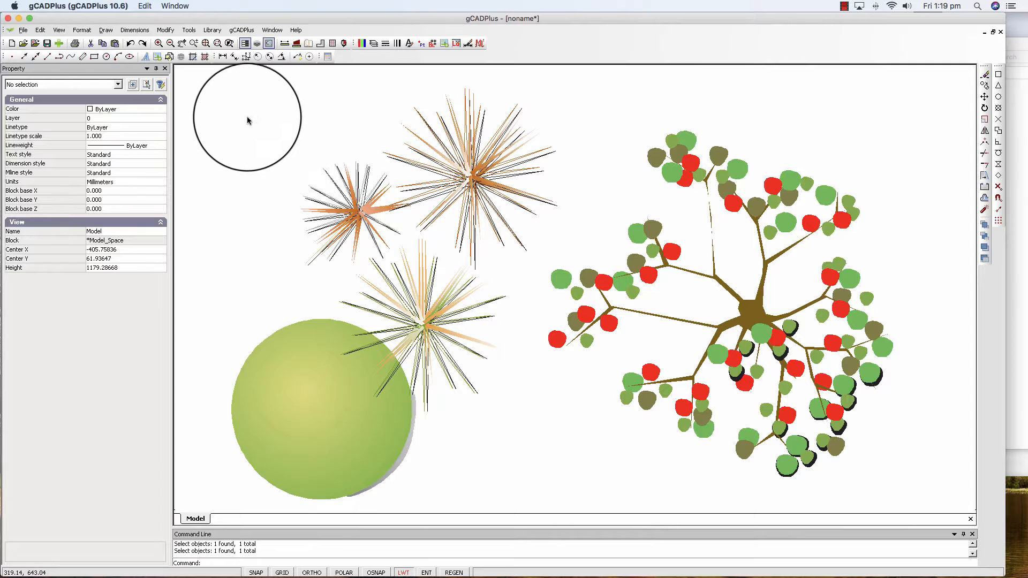
# Step: Insert the GrPlant04 symbol from the plant library's Gradient folder at scale 1.0, just below the gap between the existing plants
pyautogui.click(210, 31)
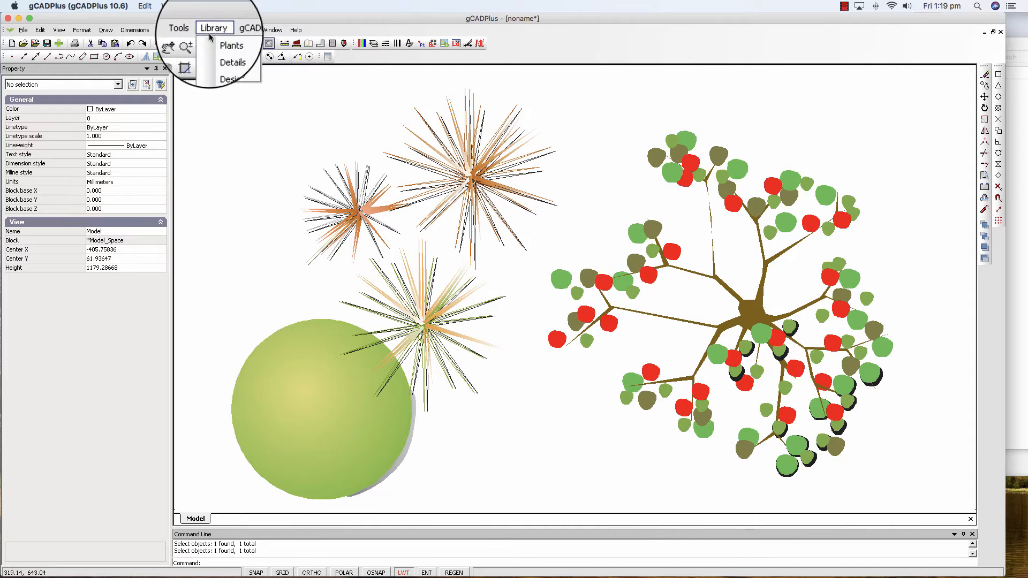
pyautogui.moveTo(225, 42)
pyautogui.click(288, 46)
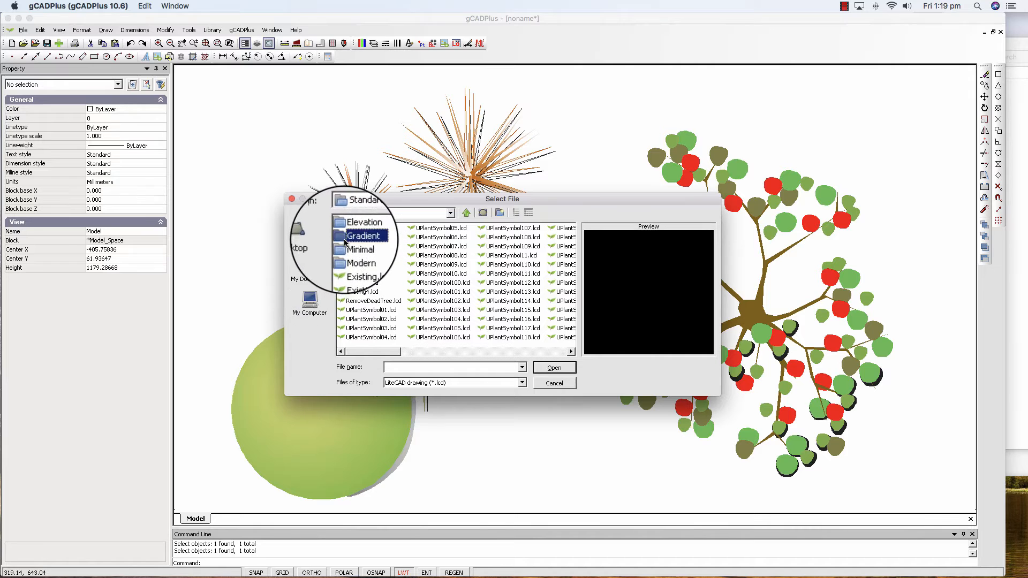
pyautogui.doubleClick(347, 238)
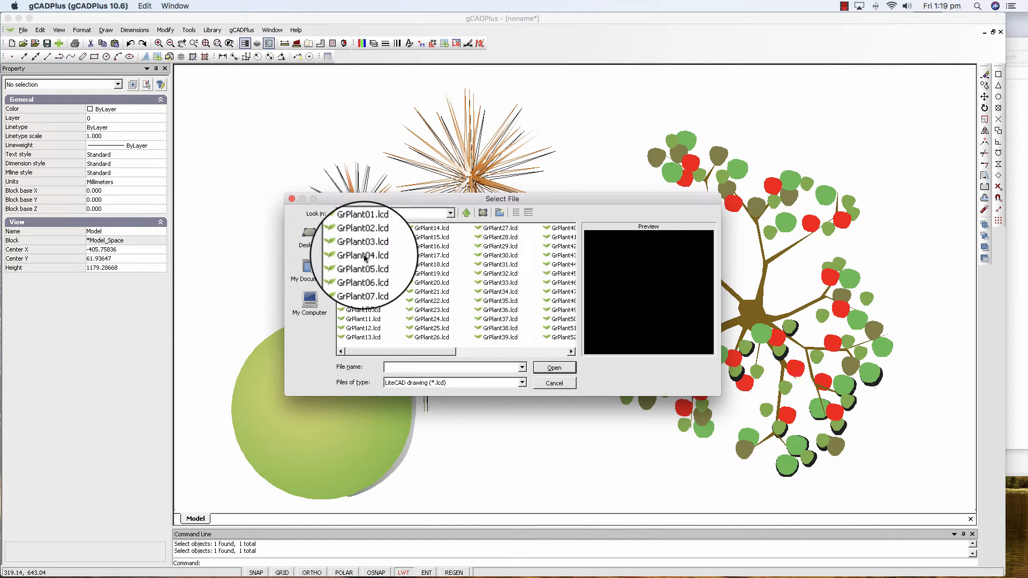
pyautogui.click(362, 255)
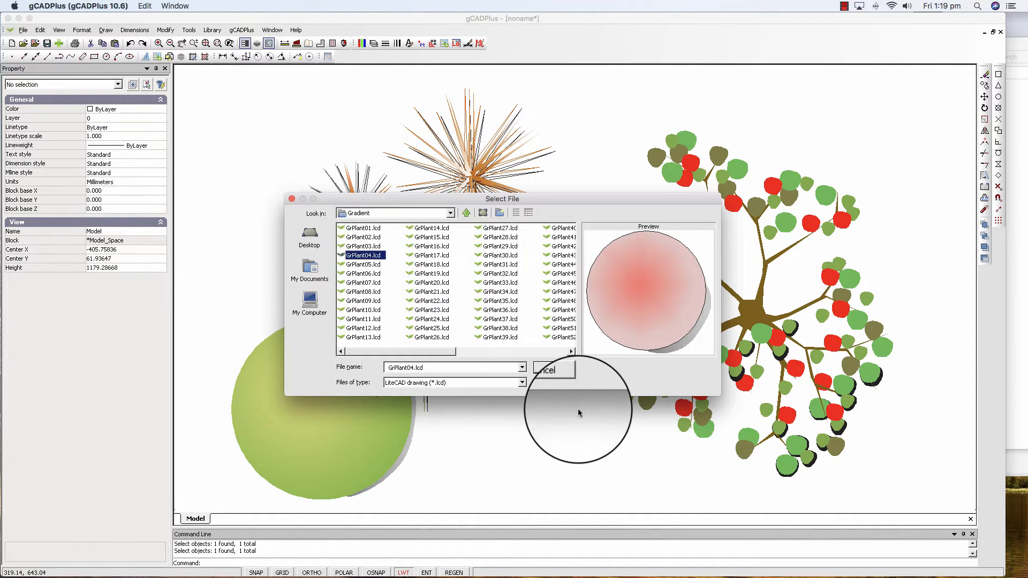
pyautogui.click(553, 368)
pyautogui.click(429, 335)
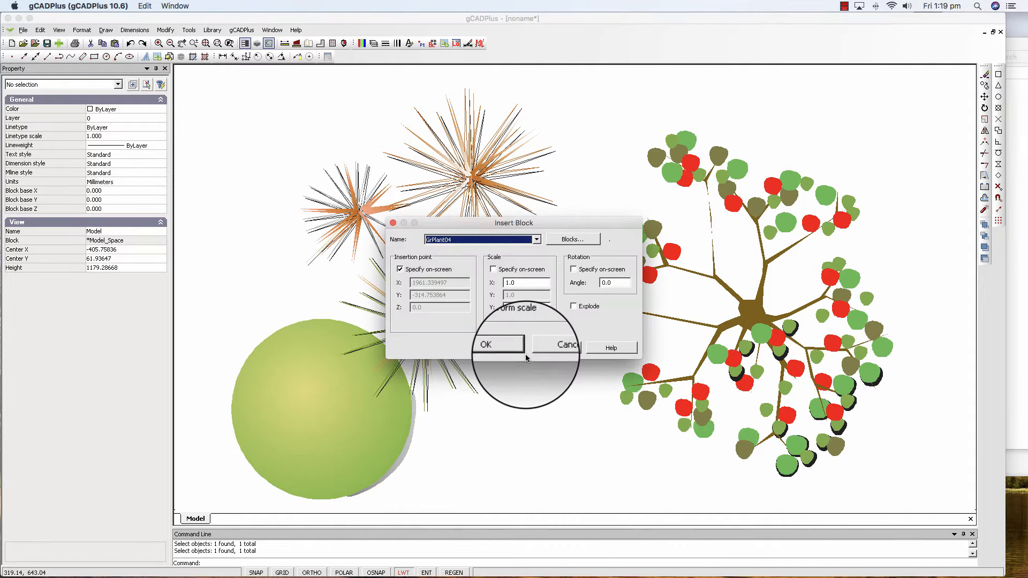
pyautogui.click(513, 347)
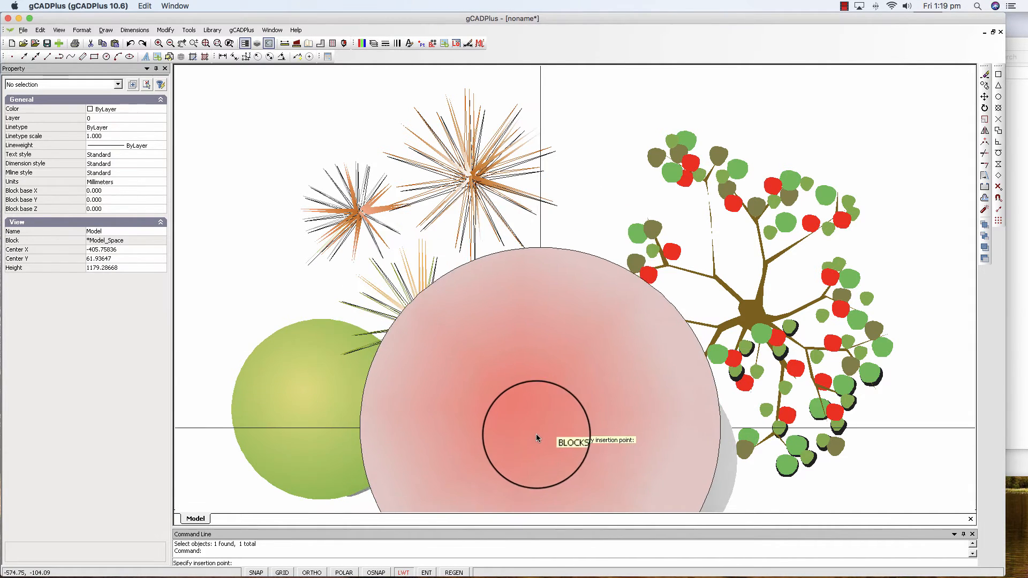
pyautogui.click(531, 446)
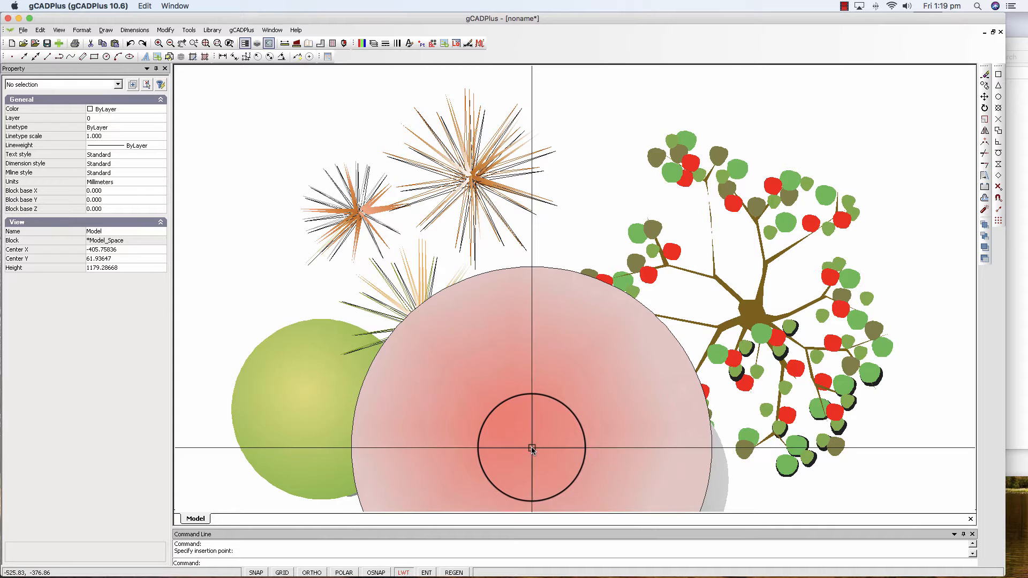
# Step: Set the X and Y scale of the inserted red gradient plant block to 0.25
pyautogui.moveTo(531, 446); pyautogui.dragTo(569, 402)
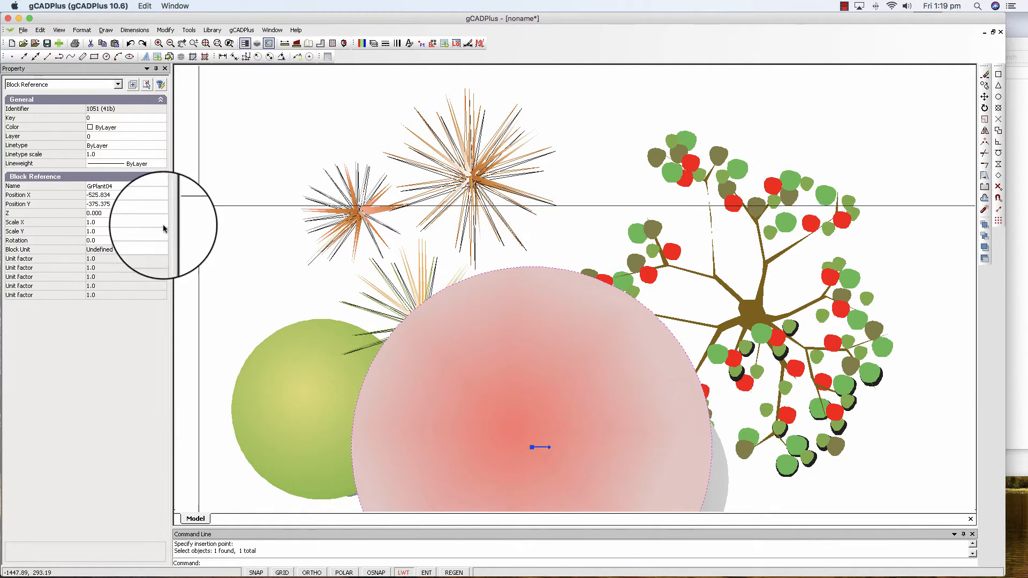
pyautogui.click(105, 221)
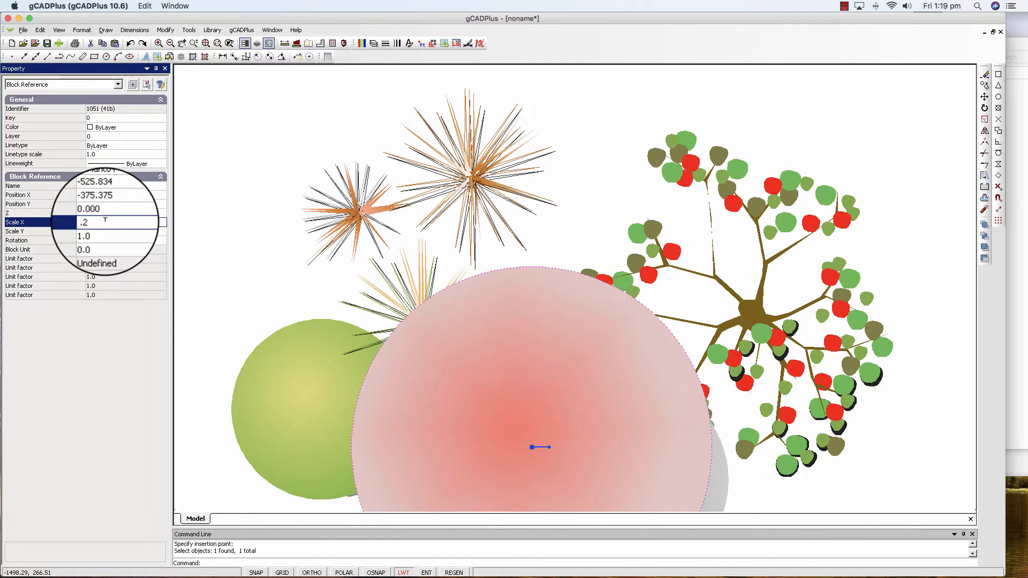
pyautogui.click(108, 231)
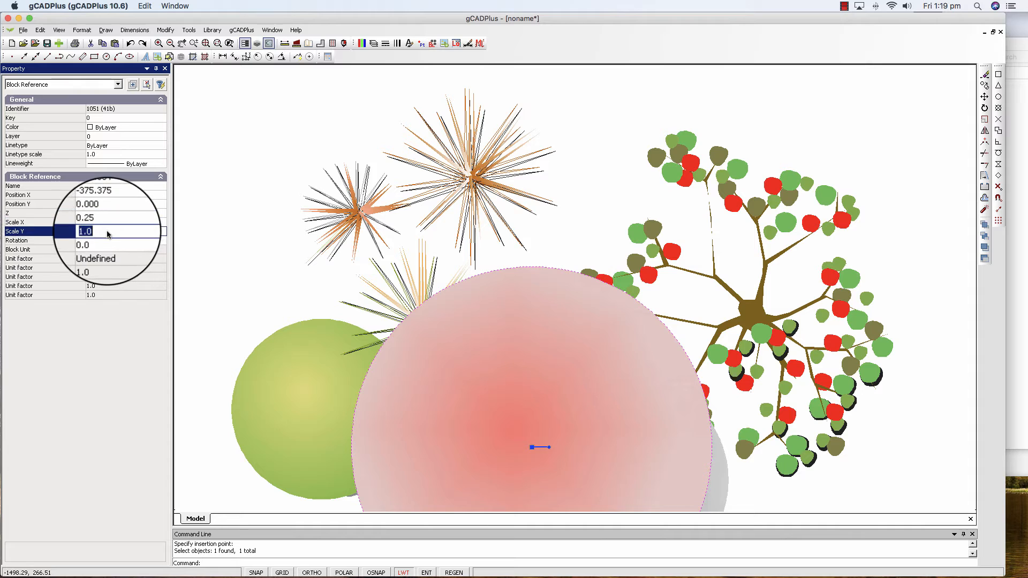
pyautogui.write('.')
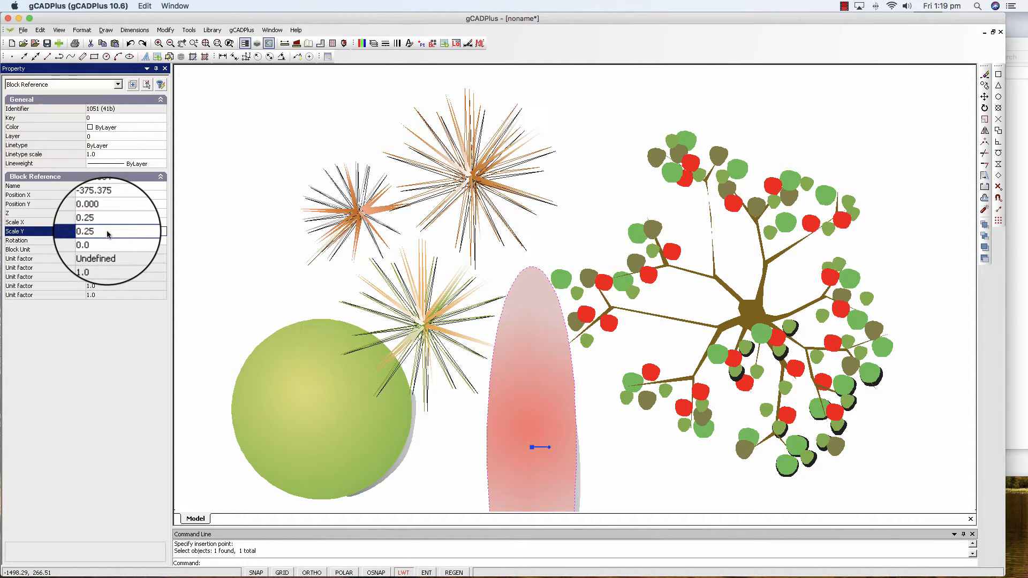
pyautogui.write('25')
pyautogui.press('Return')
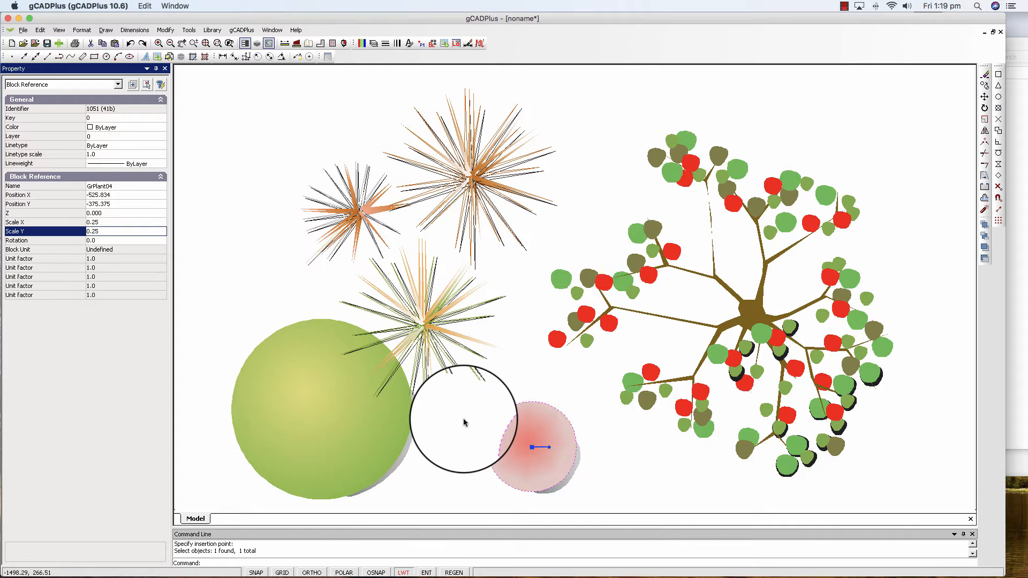
# Step: Open the red gradient plant block for block editing
pyautogui.moveTo(446, 395); pyautogui.dragTo(408, 366, button='middle')
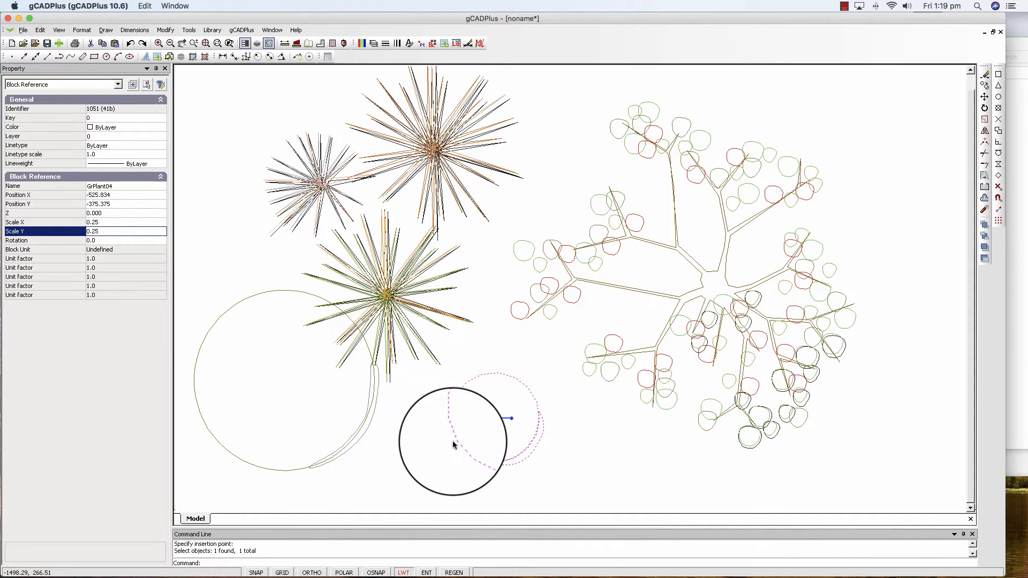
pyautogui.scroll(1, 485, 441)
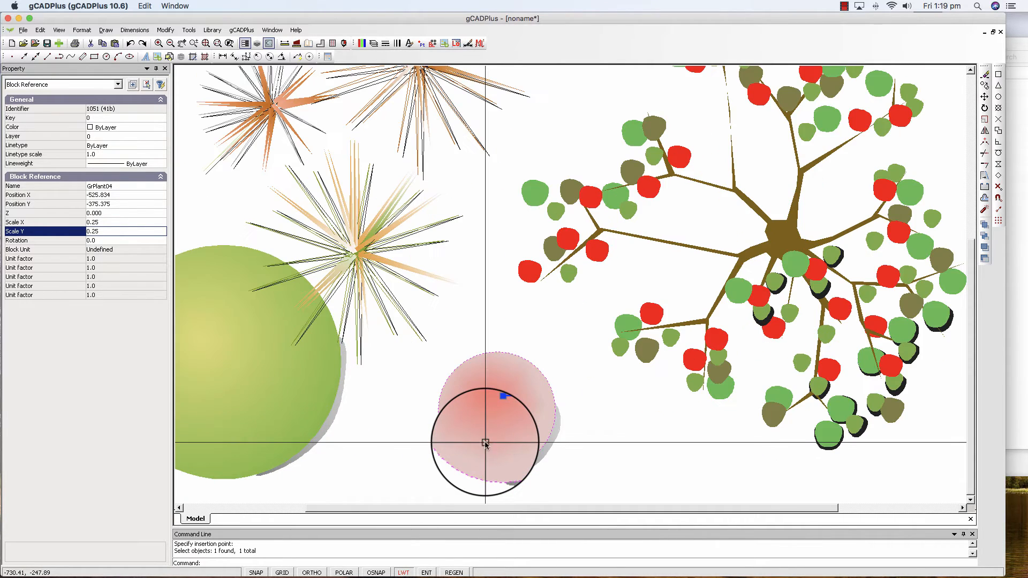
pyautogui.scroll(2, 484, 442)
pyautogui.rightClick(479, 413)
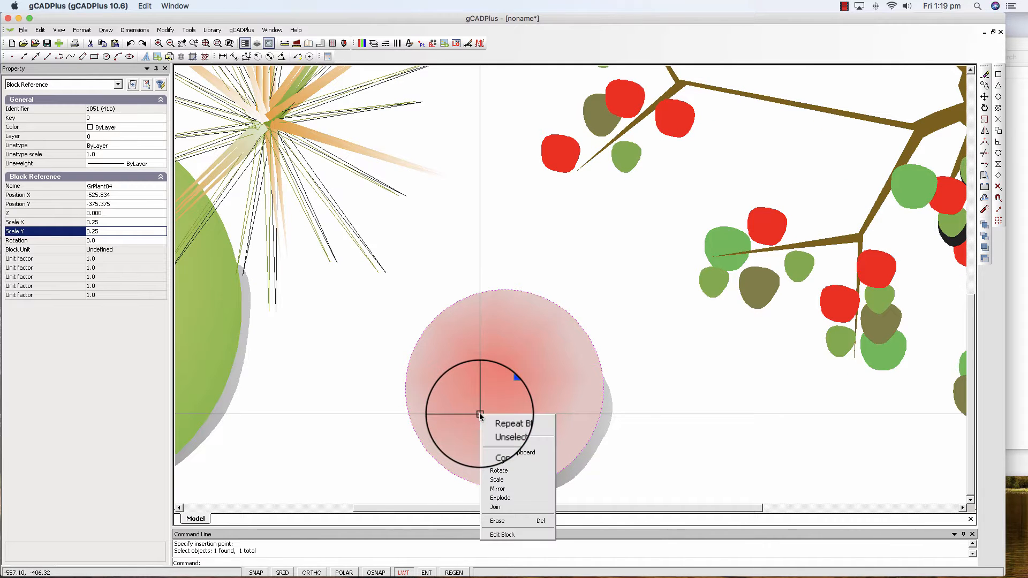
pyautogui.click(509, 533)
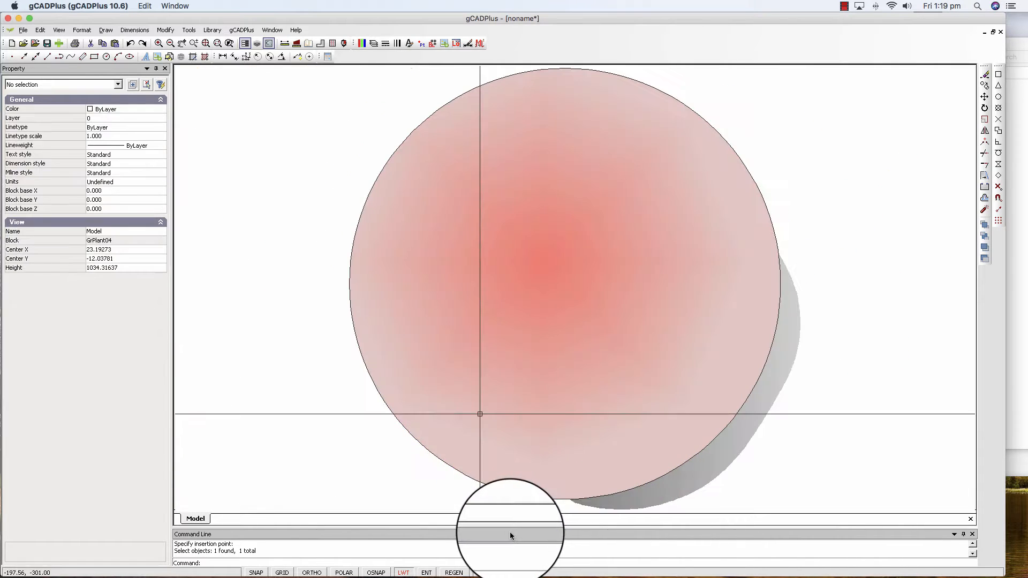
# Step: Try a gradient length of 90% on the block's circle, and return it to 60%
pyautogui.click(427, 394)
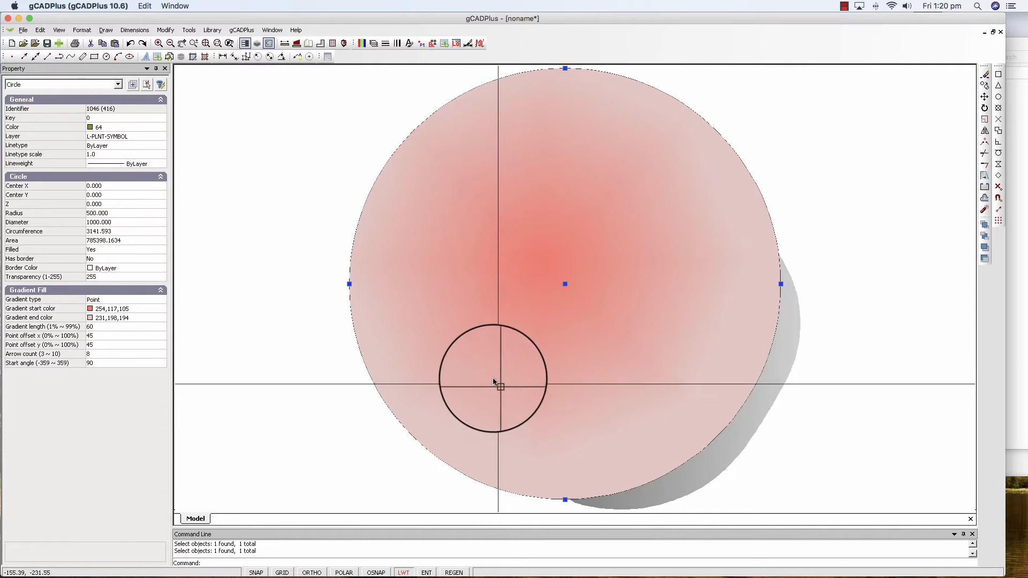
pyautogui.click(102, 327)
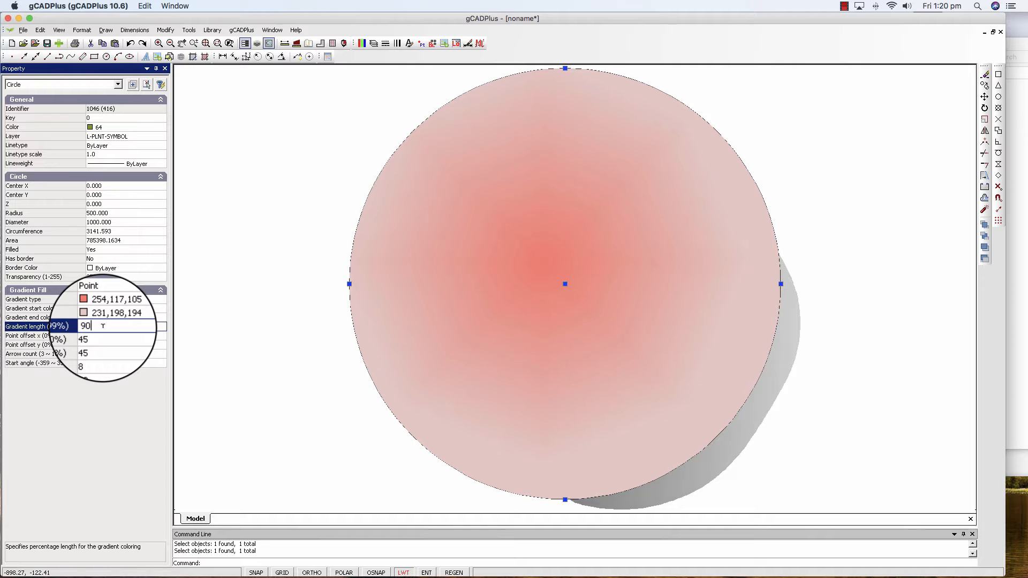
pyautogui.write('90')
pyautogui.press('Return')
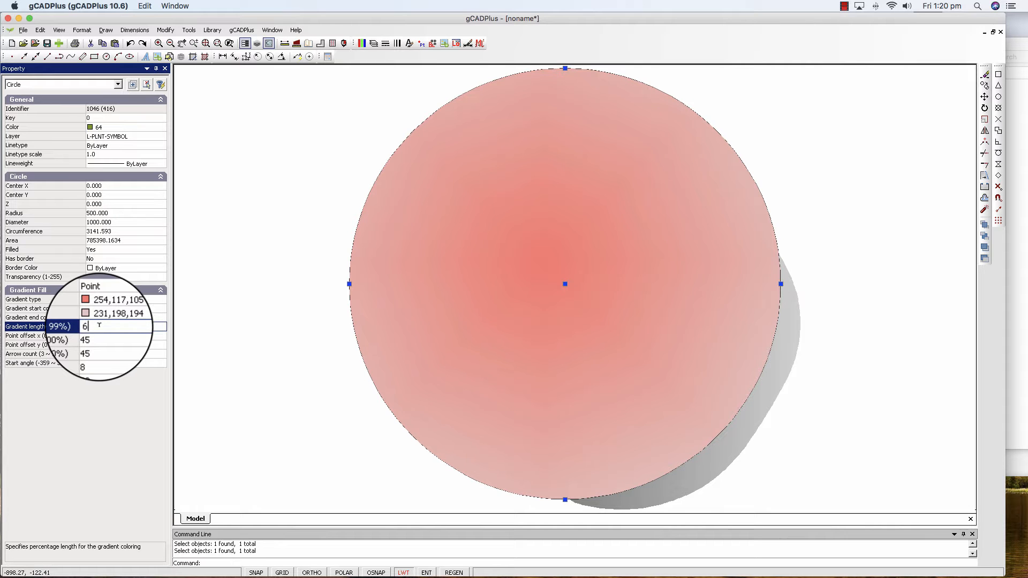
pyautogui.press('Return')
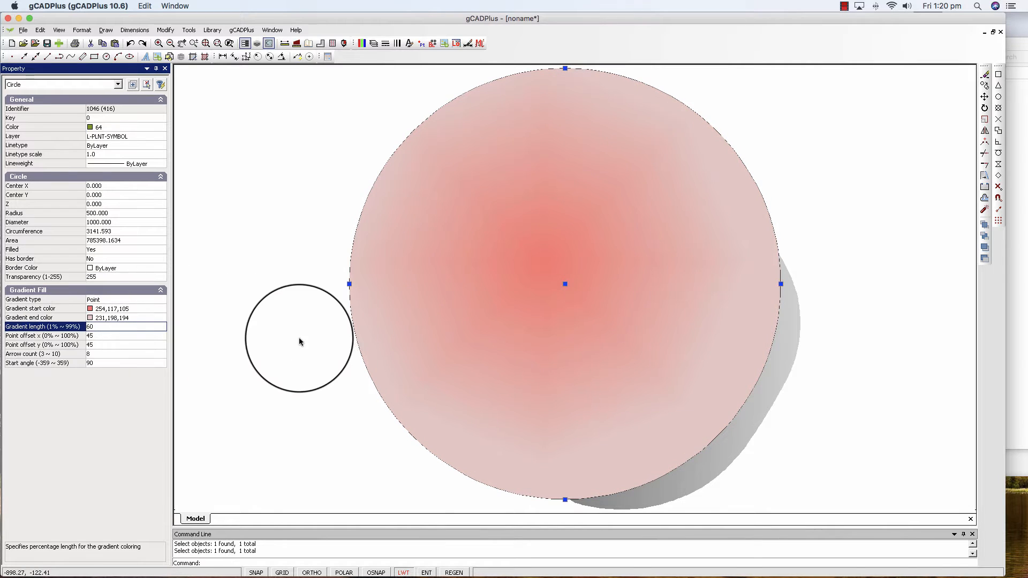
# Step: Close the block editing of the red gradient plant and return to the model drawing
pyautogui.rightClick(300, 341)
pyautogui.click(321, 347)
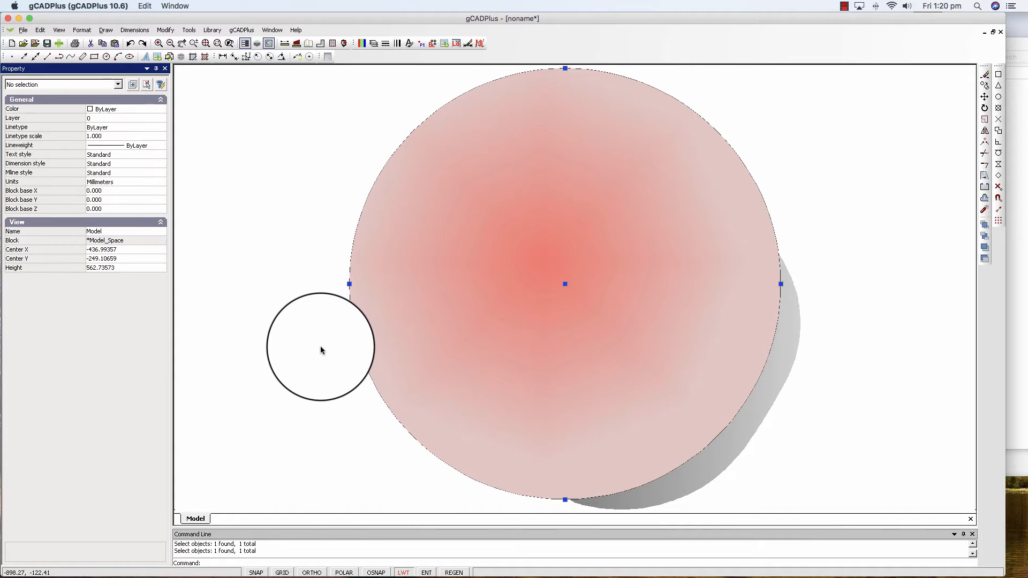
pyautogui.scroll(-3, 324, 351)
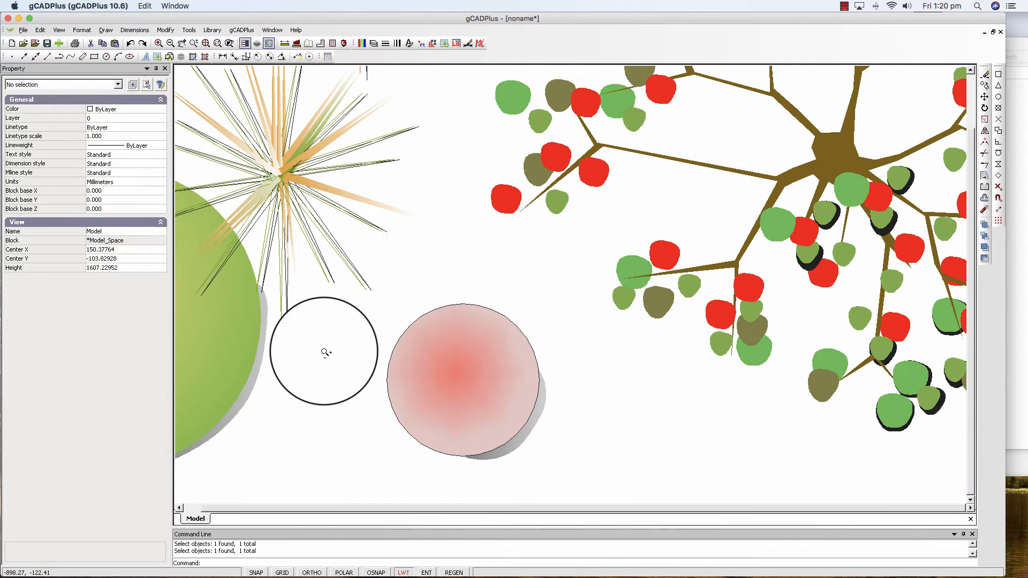
# Step: Open the branching tree block with red and green leaves for block editing
pyautogui.moveTo(807, 305); pyautogui.dragTo(592, 351, button='middle')
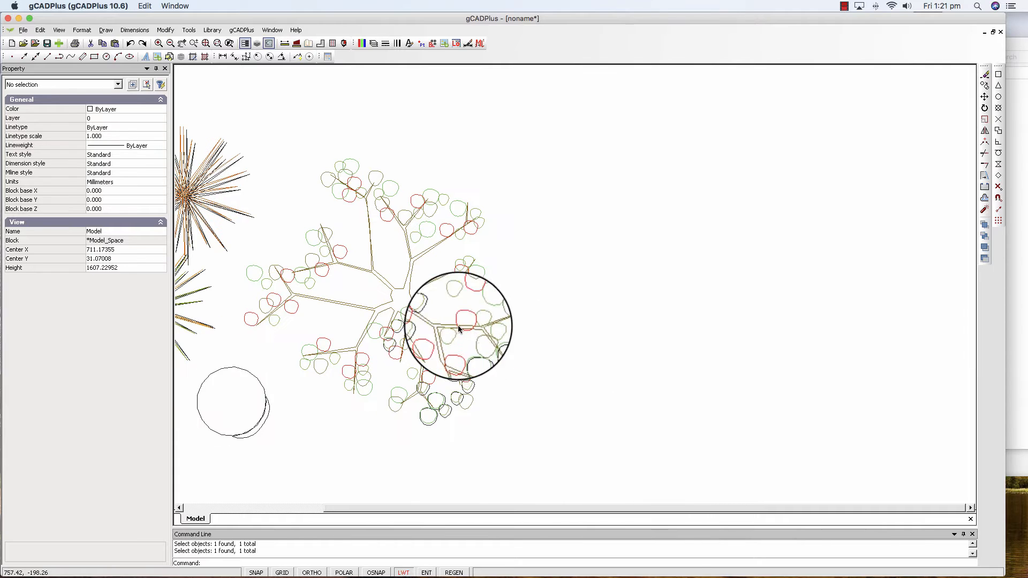
pyautogui.click(399, 307)
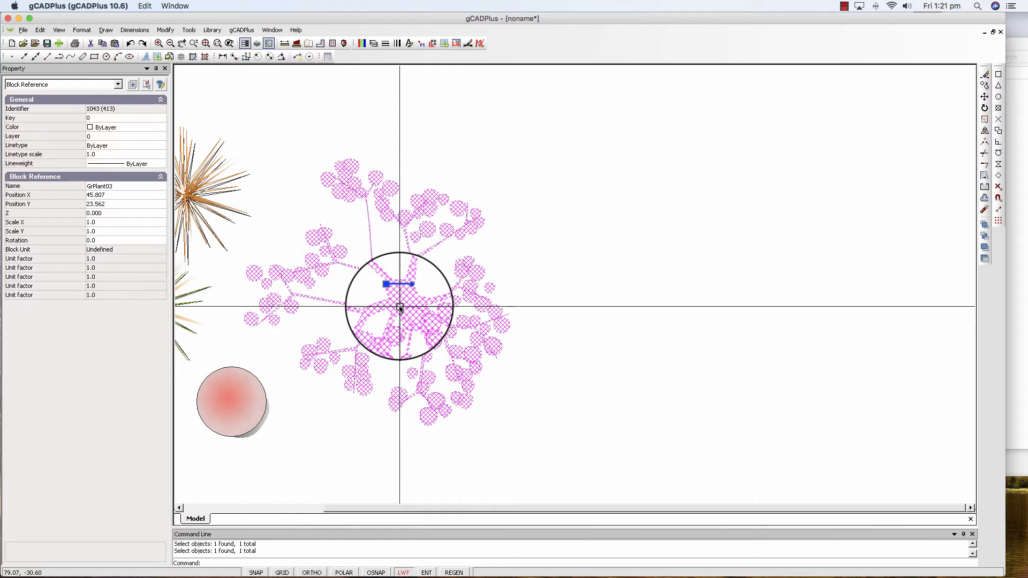
pyautogui.rightClick(399, 306)
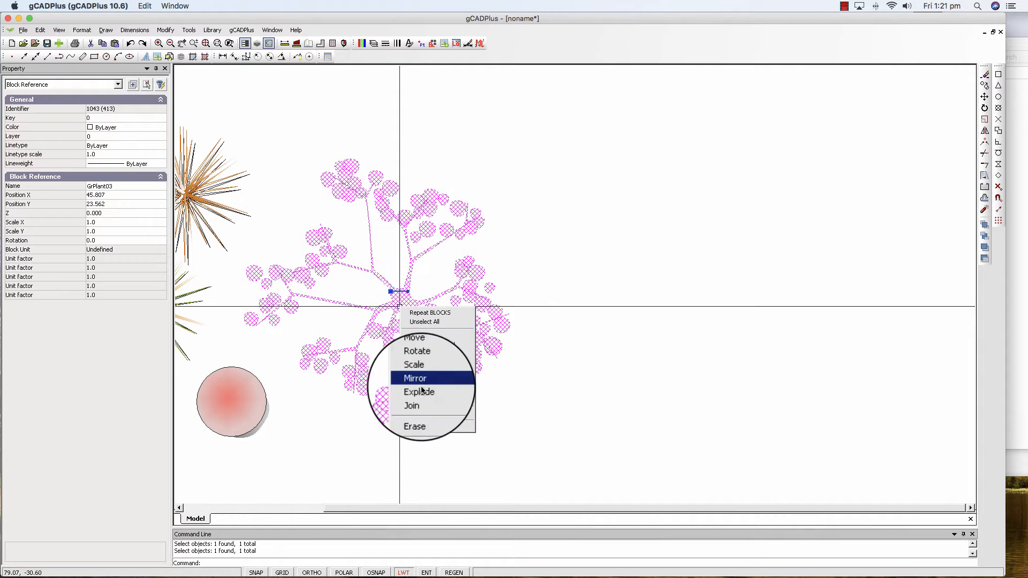
pyautogui.click(426, 427)
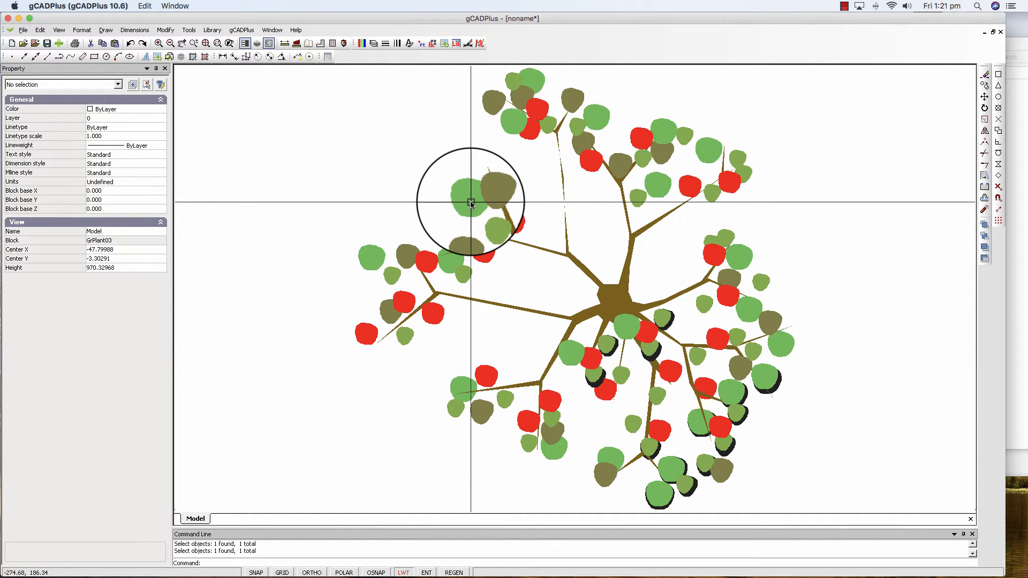
# Step: Set the gradient type of the tree's leftmost bright green leaf to Point and deselect the leaf
pyautogui.click(374, 261)
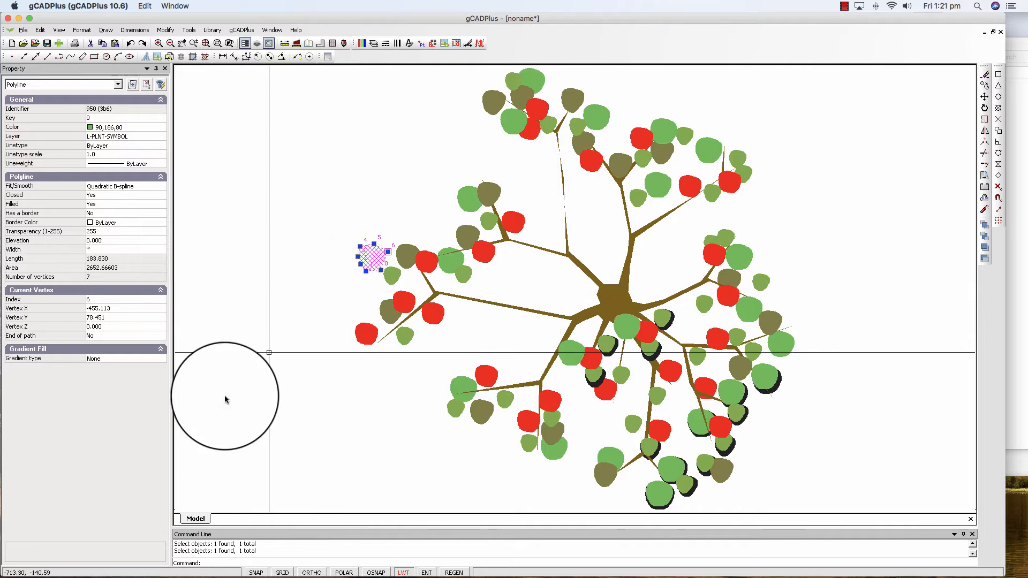
pyautogui.click(160, 358)
pyautogui.click(162, 360)
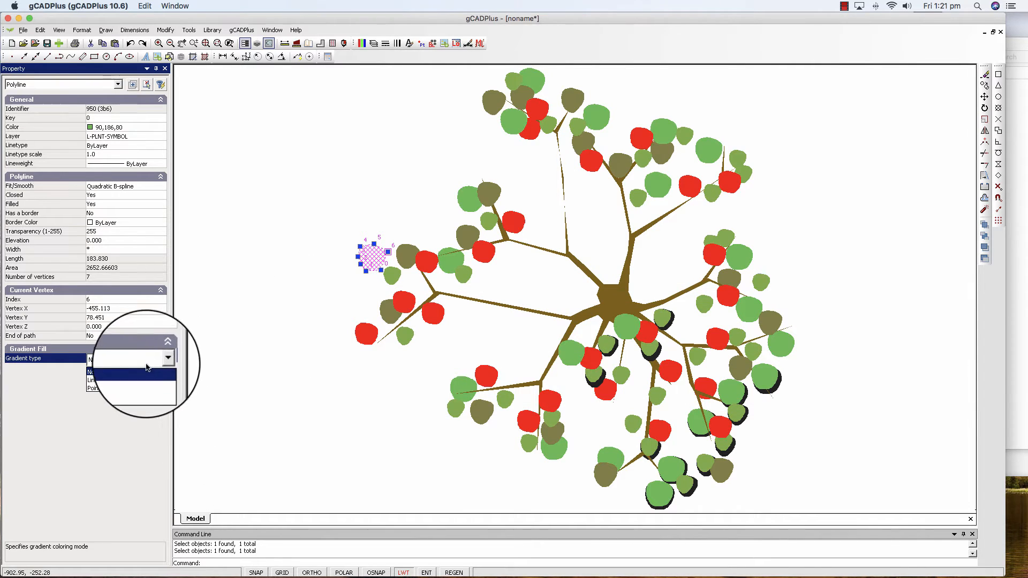
pyautogui.click(135, 388)
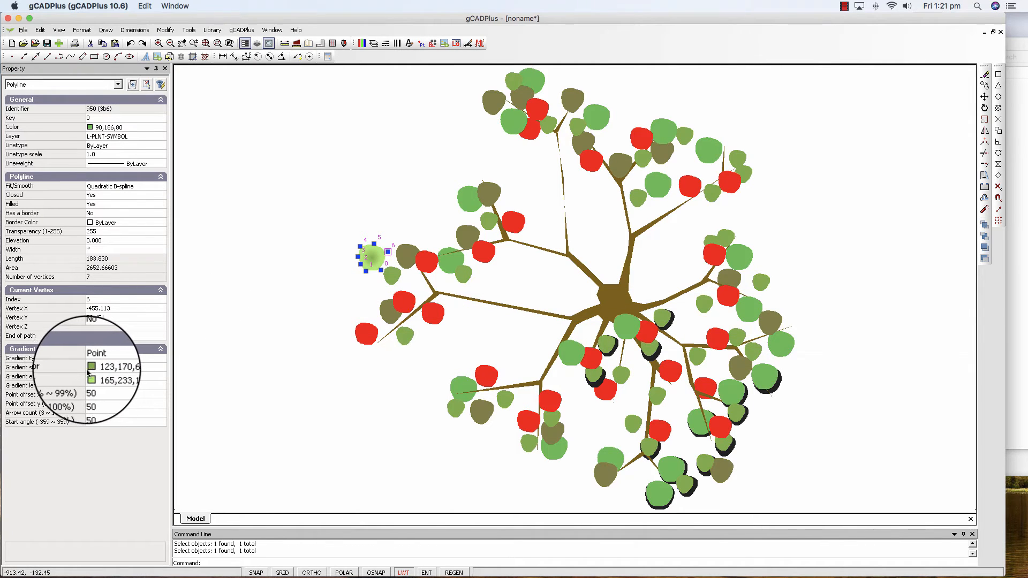
pyautogui.rightClick(349, 295)
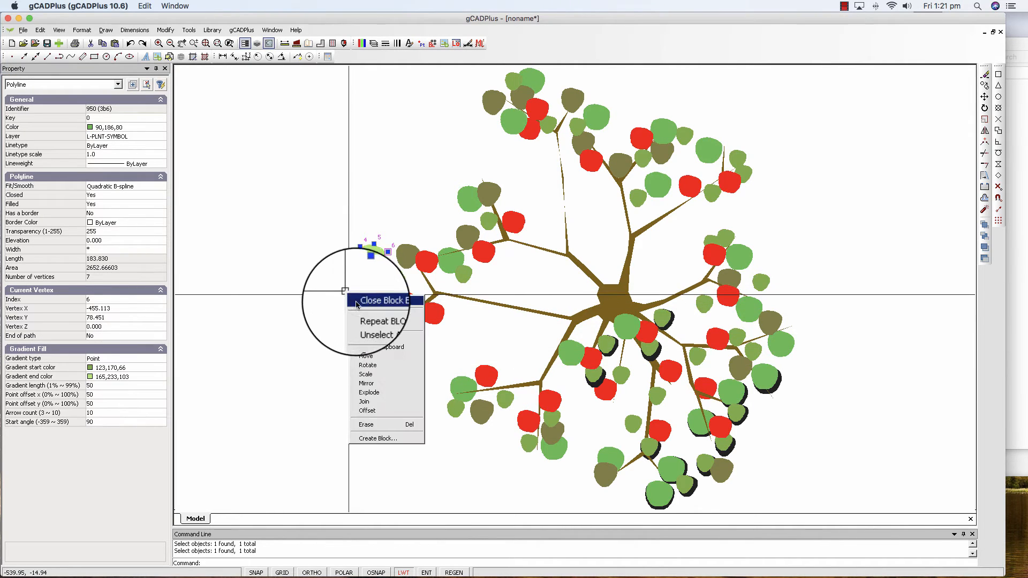
pyautogui.click(378, 323)
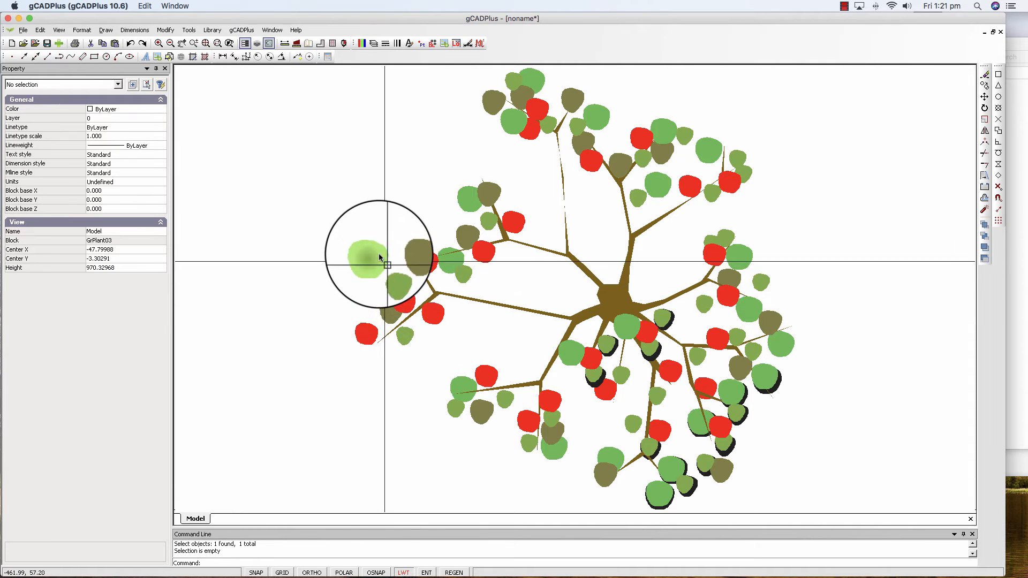
# Step: Match the leftmost bright green gradient leaf's properties onto the larger green leaves around the tree's upper and right-hand branches
pyautogui.scroll(6, 369, 253)
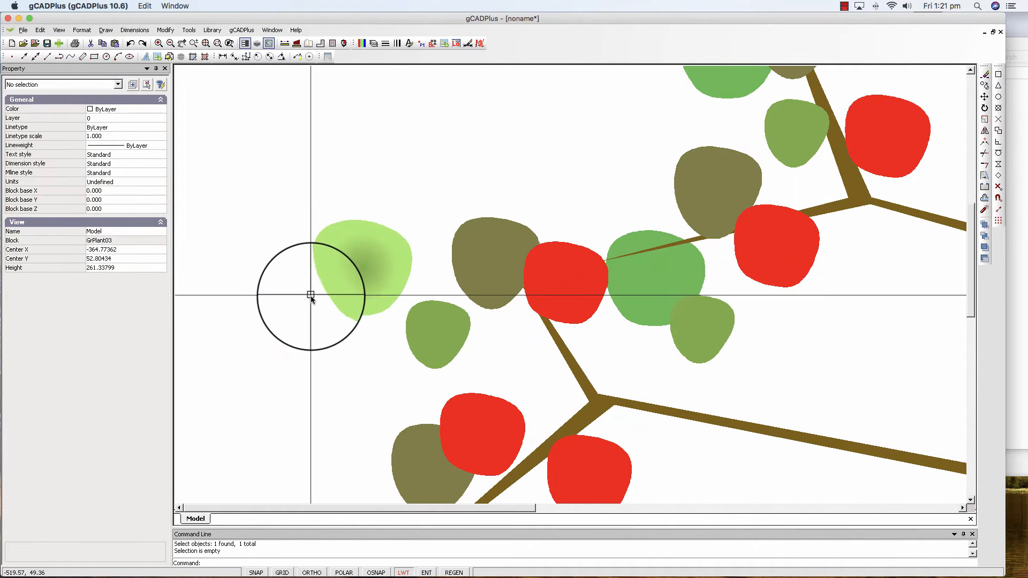
pyautogui.scroll(-4, 310, 310)
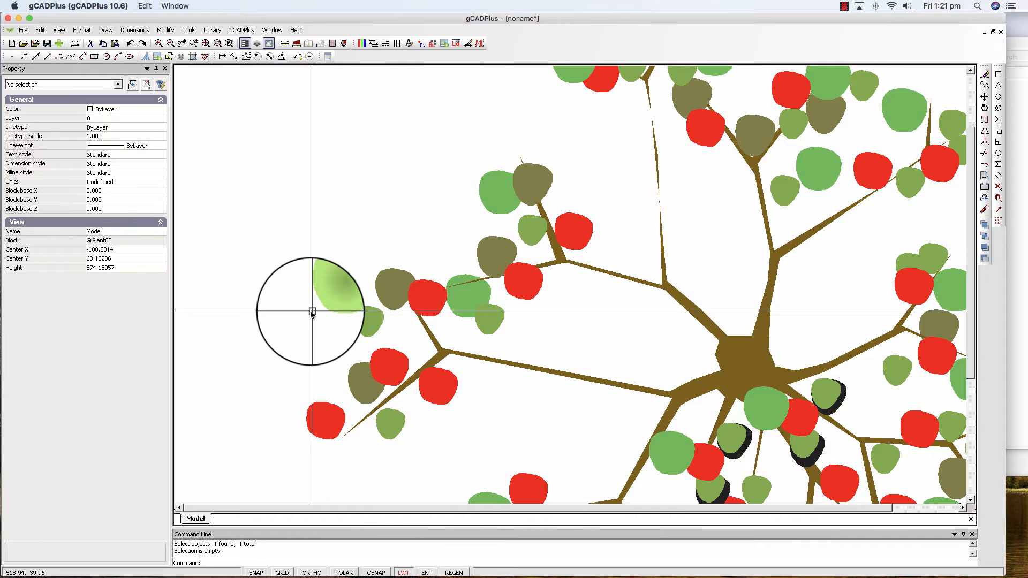
pyautogui.scroll(-1, 311, 312)
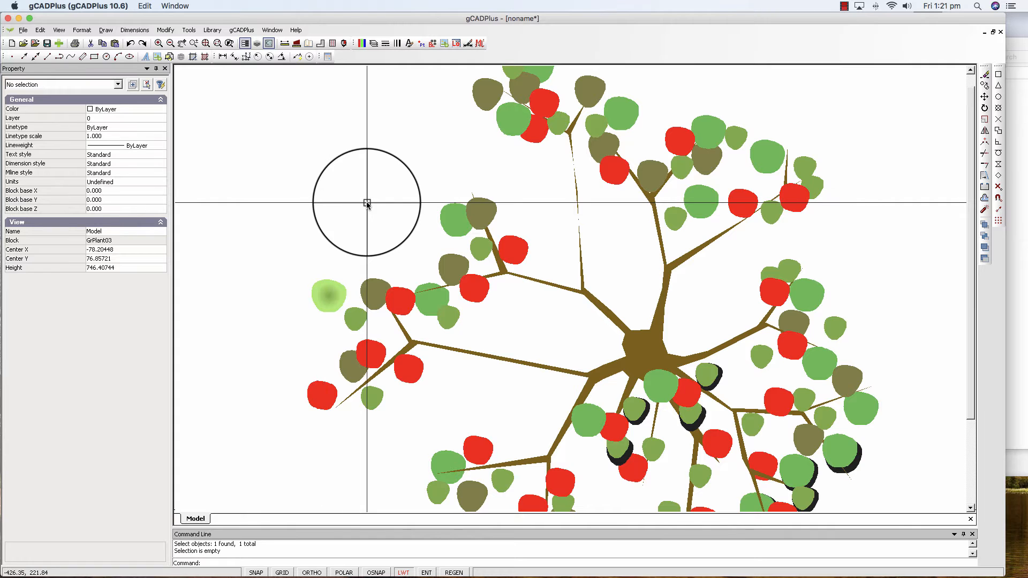
pyautogui.click(166, 30)
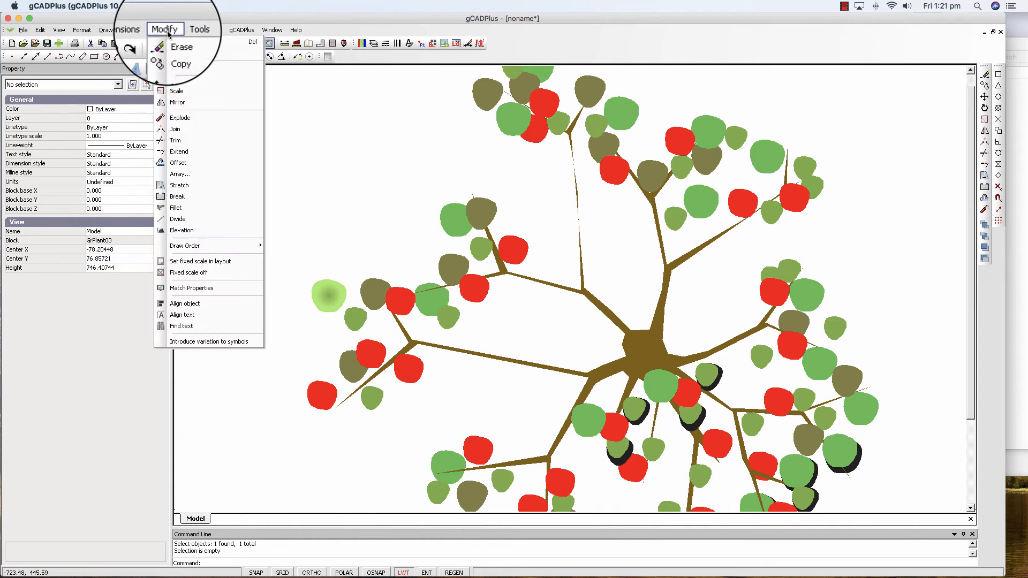
pyautogui.click(206, 288)
pyautogui.scroll(-3, 213, 292)
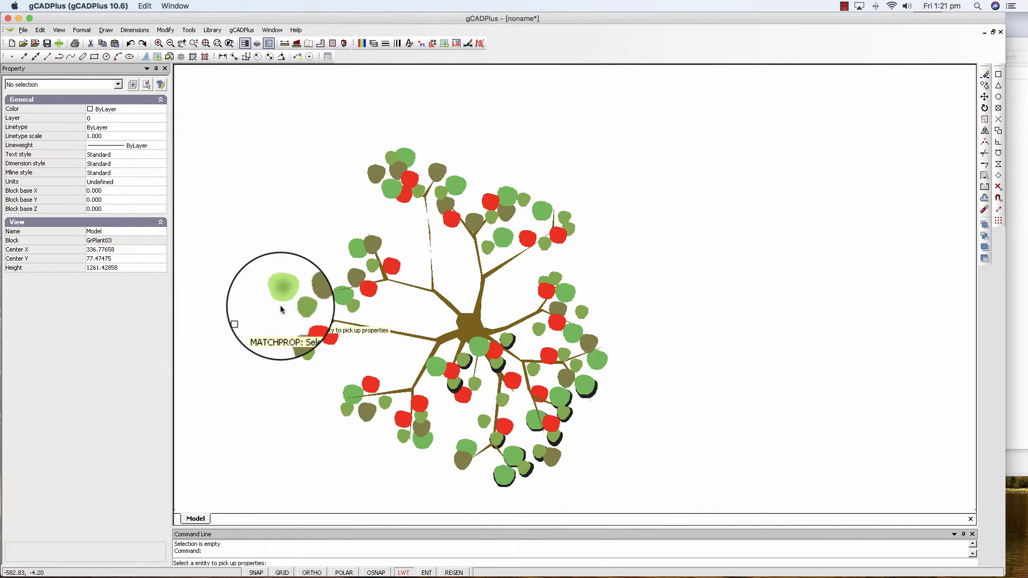
pyautogui.click(290, 290)
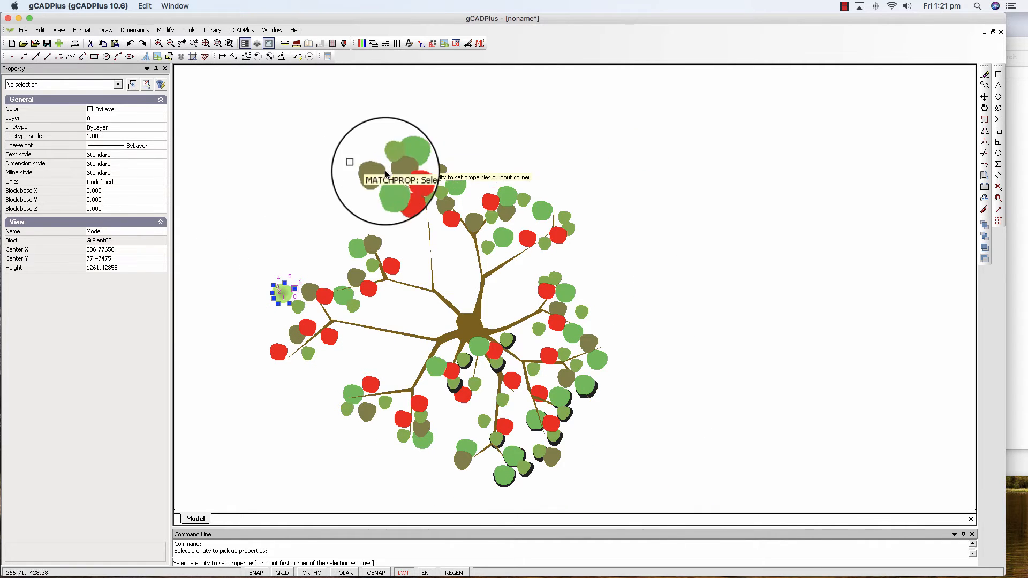
pyautogui.click(355, 247)
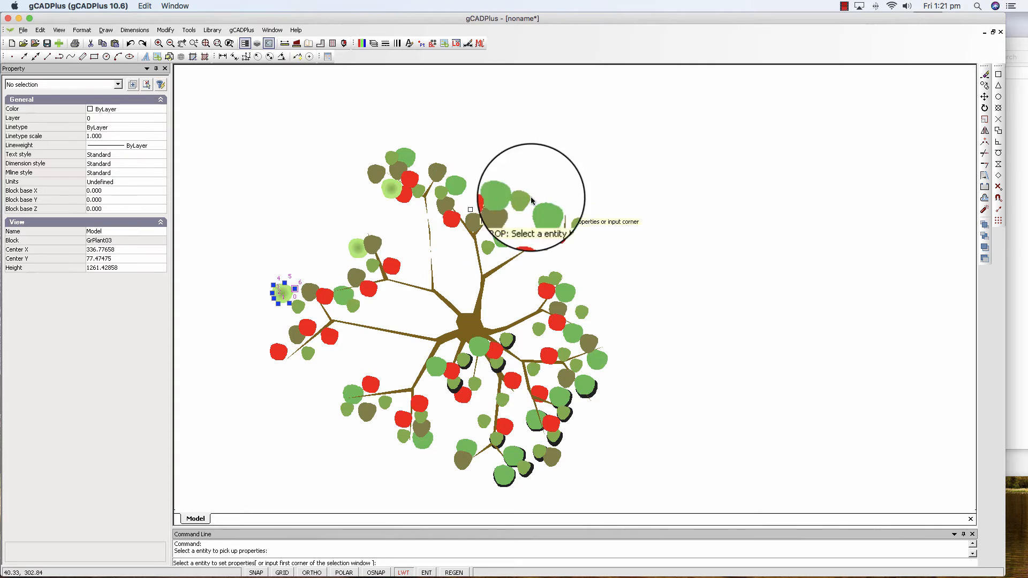
pyautogui.click(512, 196)
pyautogui.click(541, 211)
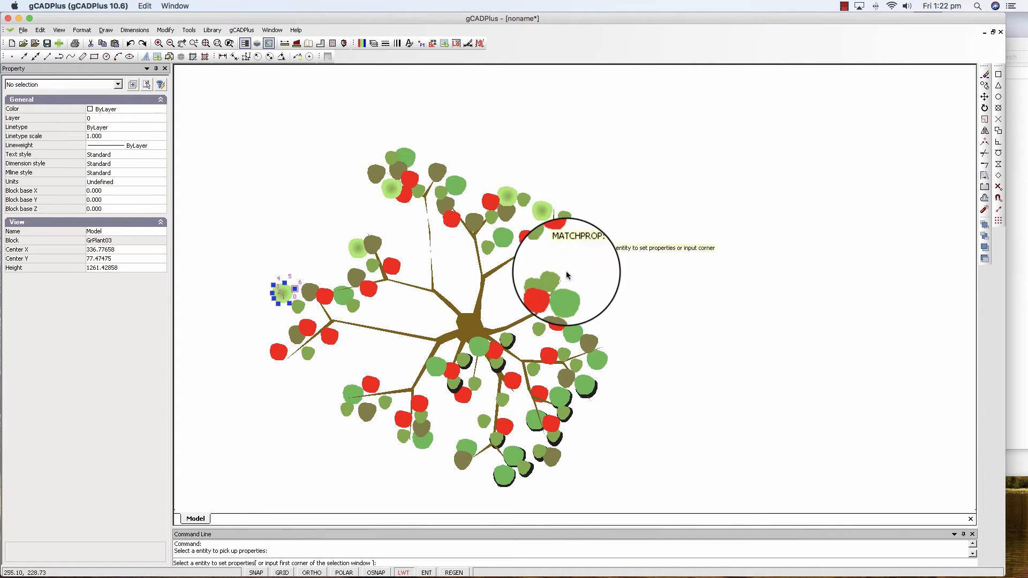
pyautogui.click(565, 293)
pyautogui.click(601, 357)
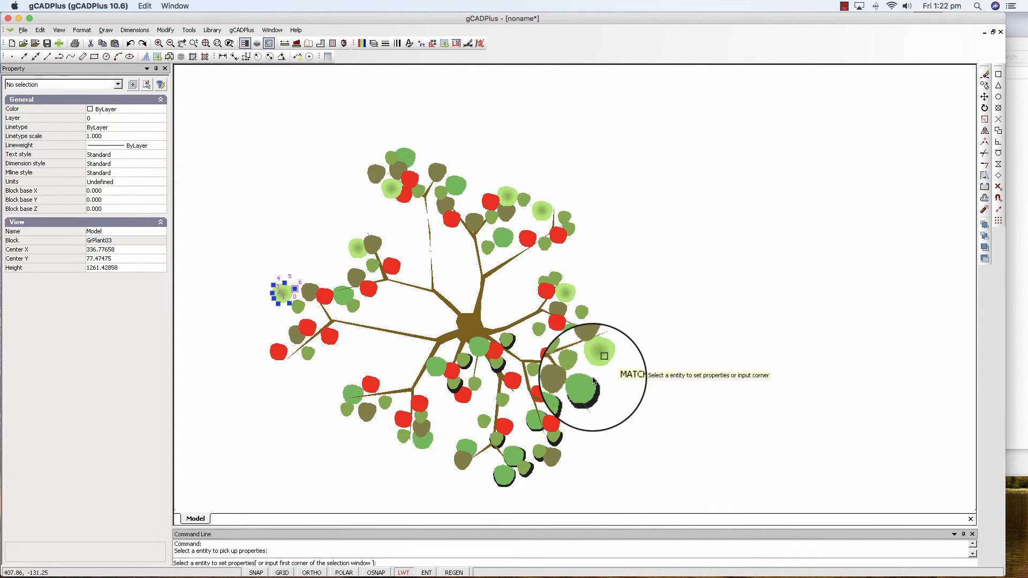
# Step: Apply the same green gradient to larger green leaves on the lower branches, near the trunk and beside the source leaf, and end property matching
pyautogui.click(588, 383)
pyautogui.click(566, 398)
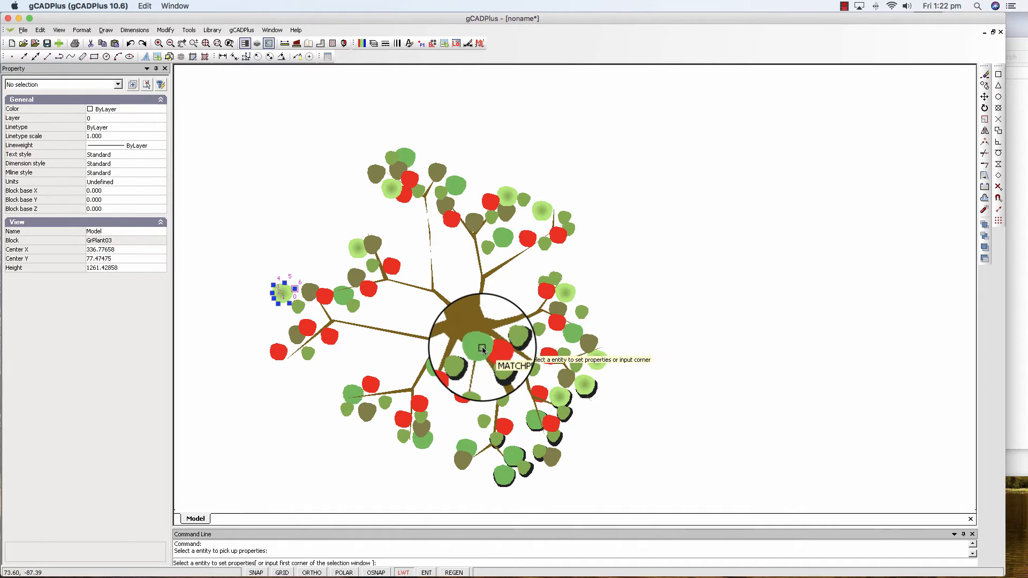
pyautogui.click(481, 346)
pyautogui.click(467, 450)
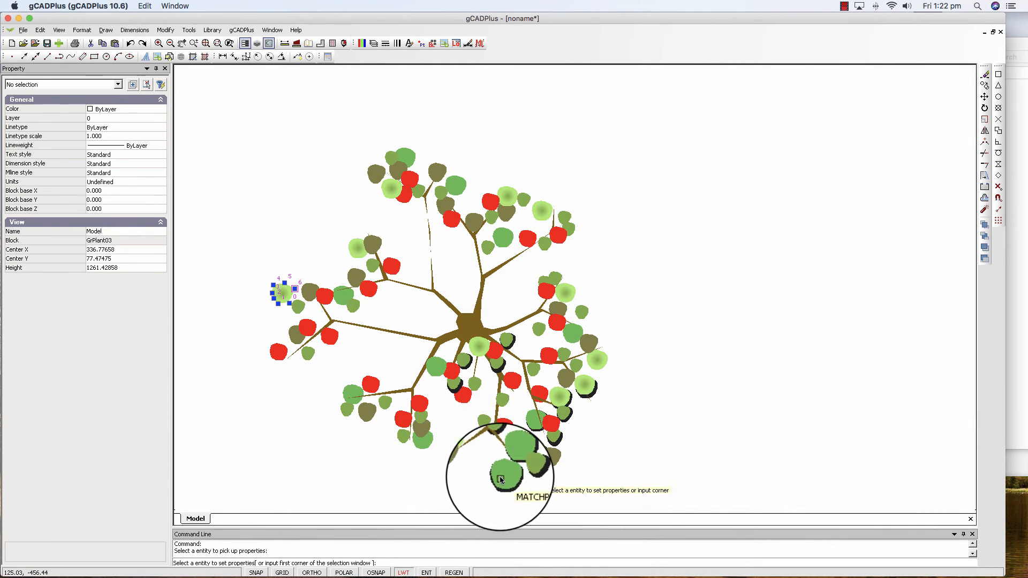
pyautogui.click(502, 474)
pyautogui.click(427, 444)
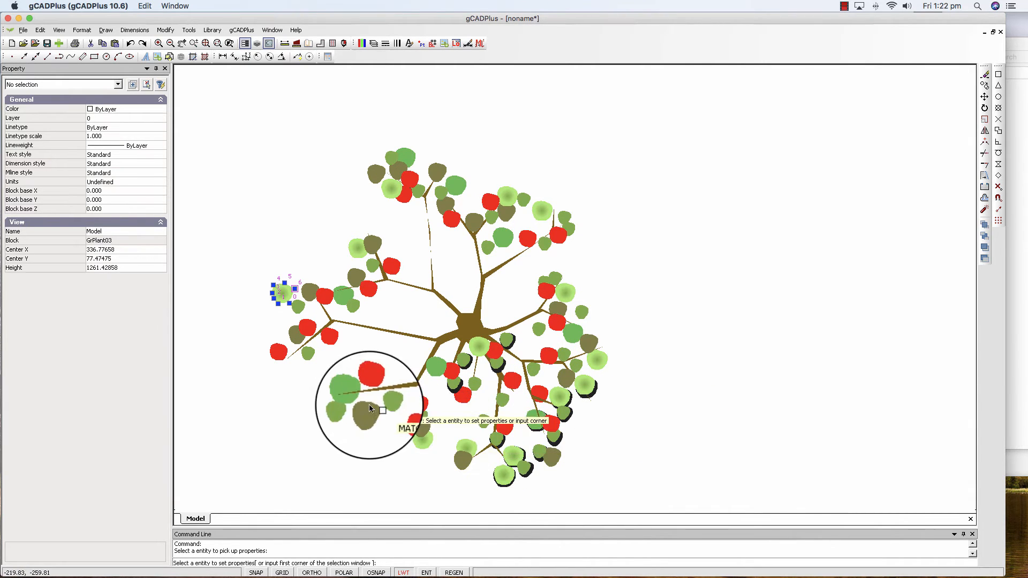
pyautogui.click(348, 392)
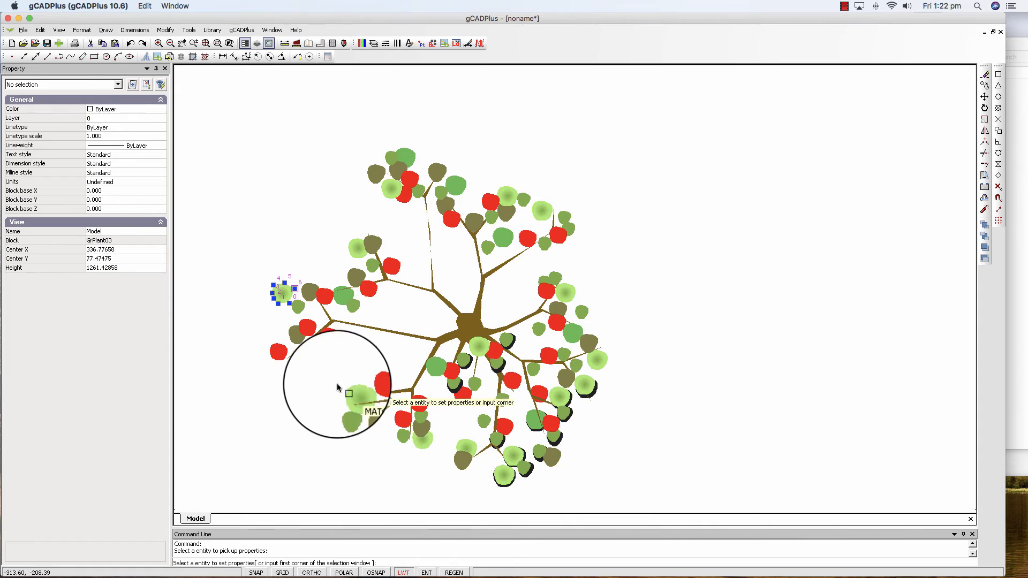
pyautogui.click(342, 295)
pyautogui.press('Escape')
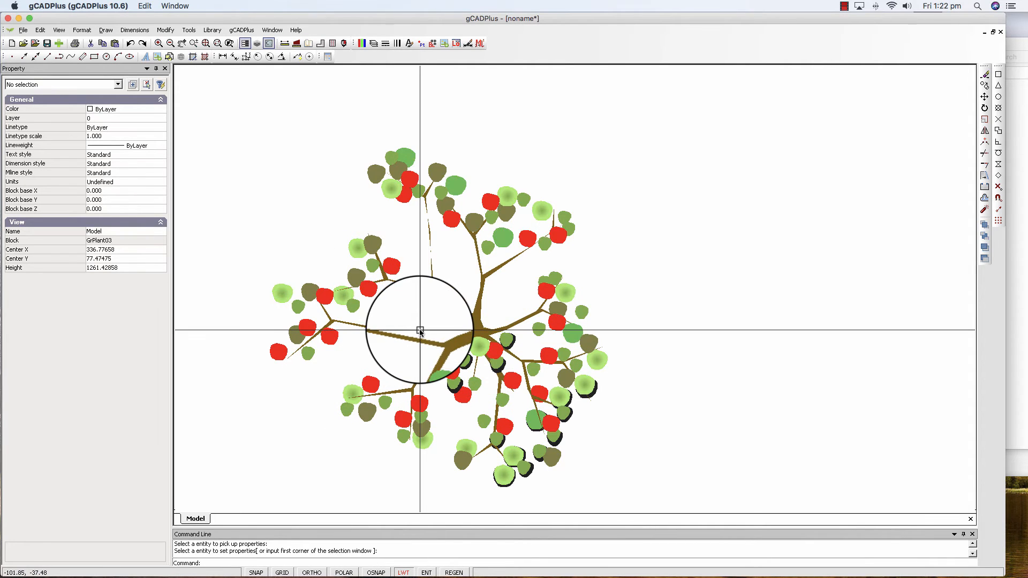
# Step: Set the gradient type of the upper red leaf on the tree's right-hand branch to Point
pyautogui.scroll(5, 422, 331)
pyautogui.scroll(-3, 420, 331)
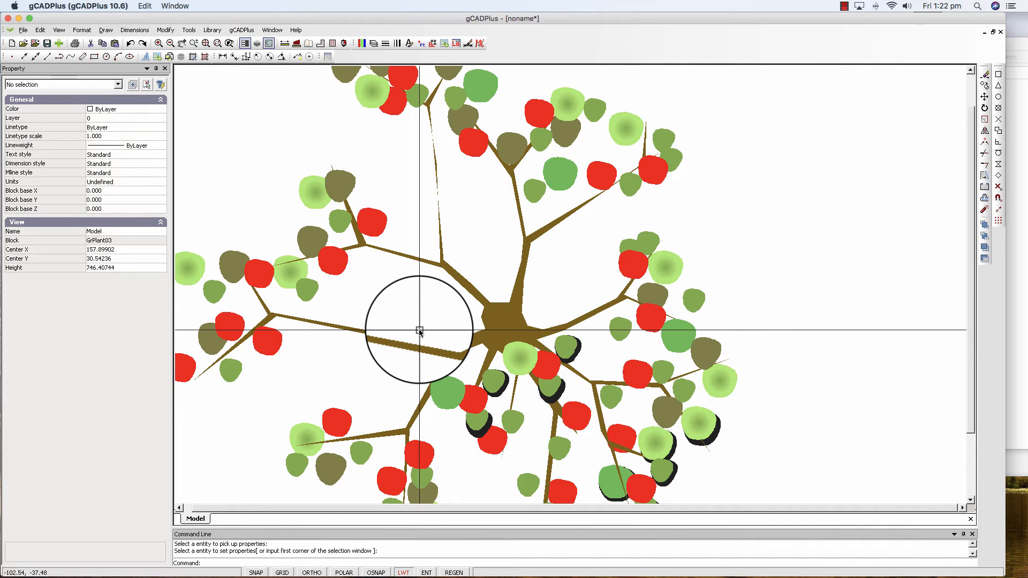
pyautogui.click(628, 271)
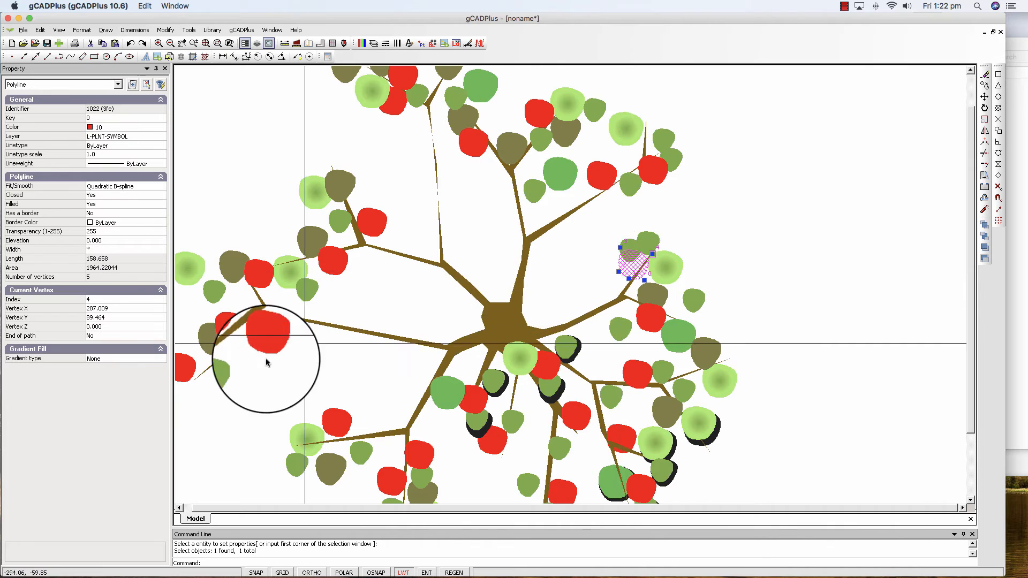
pyautogui.click(161, 361)
pyautogui.click(114, 388)
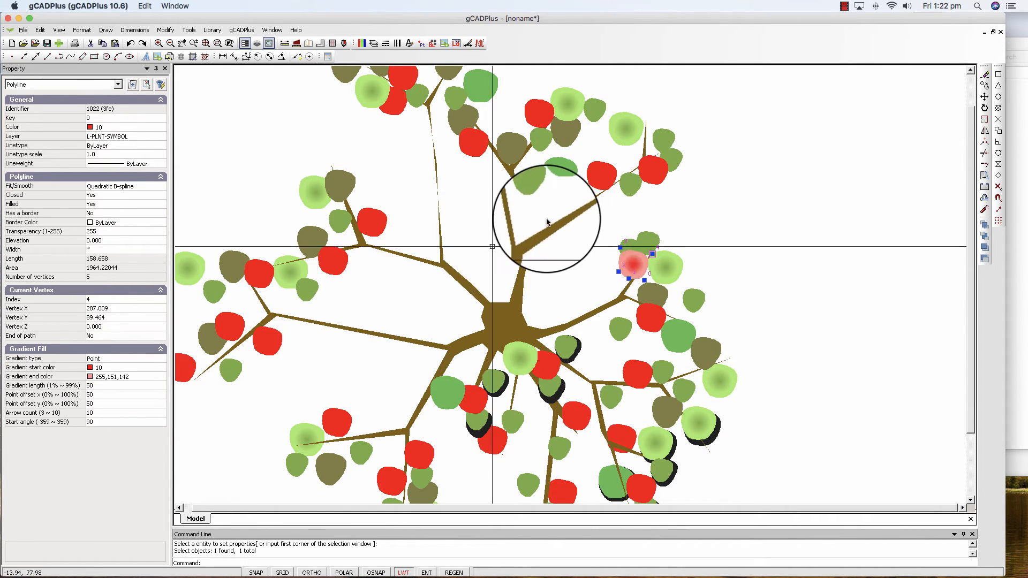
# Step: Close the tree's block editing and view the updated leaves in the model drawing
pyautogui.rightClick(585, 262)
pyautogui.click(596, 273)
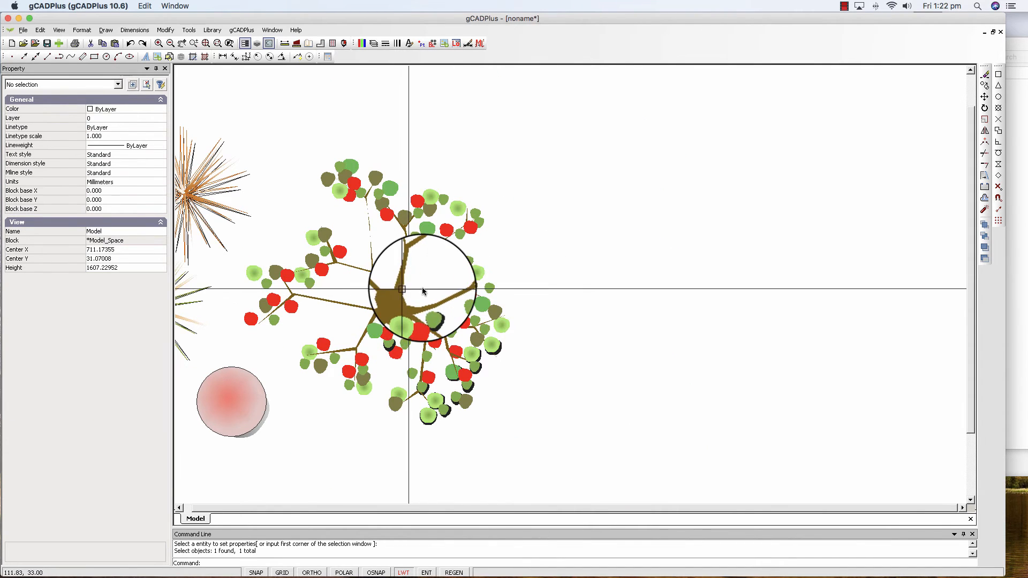
pyautogui.scroll(3, 425, 289)
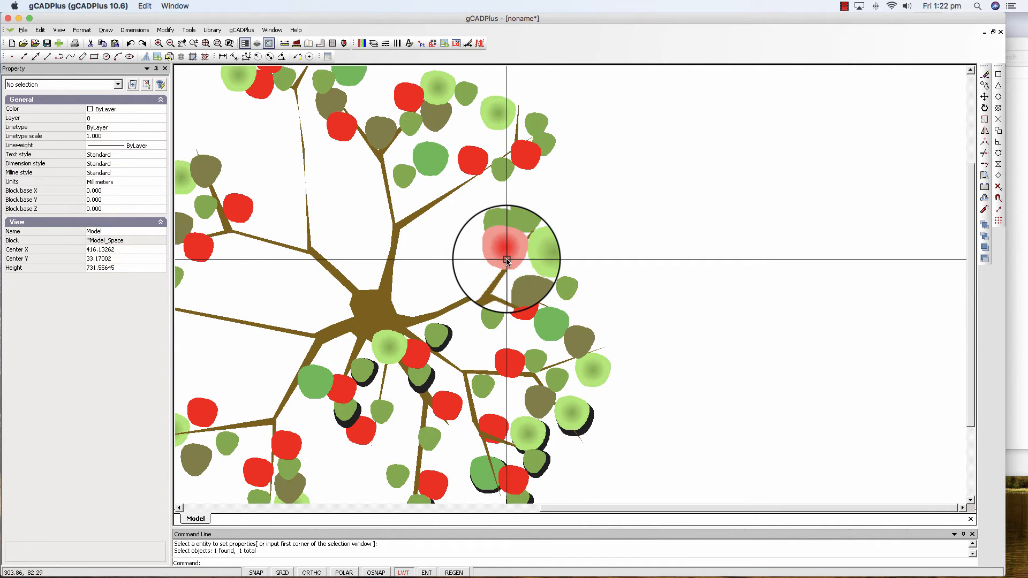
# Step: Reopen the branching tree block GrPlant03 for block editing
pyautogui.click(506, 259)
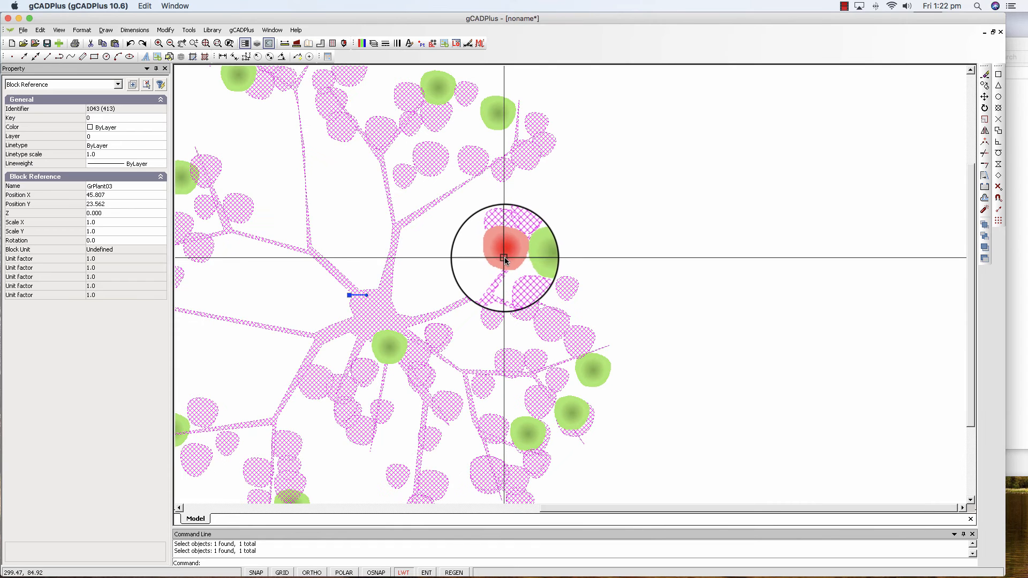
pyautogui.rightClick(506, 294)
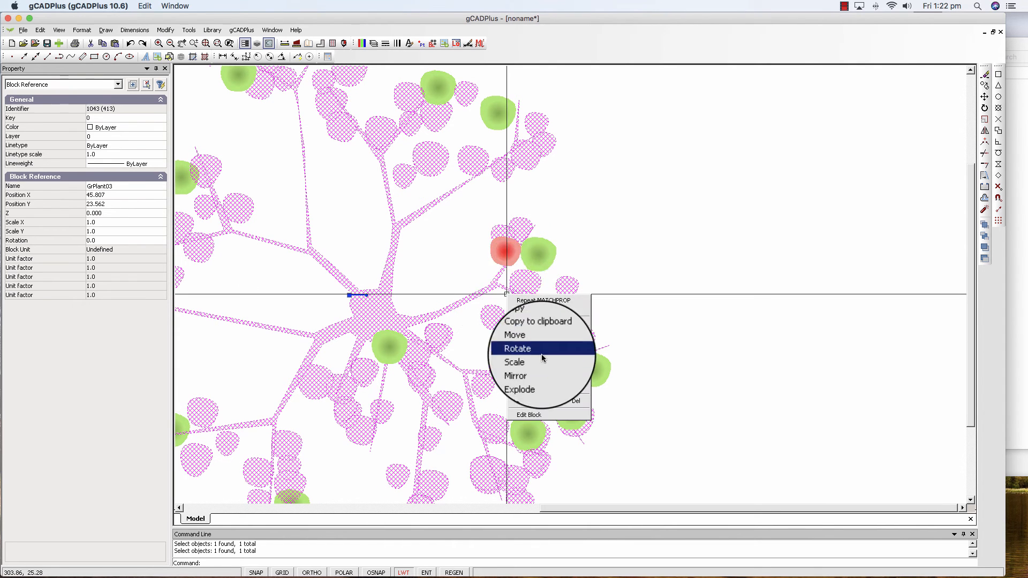
pyautogui.click(547, 416)
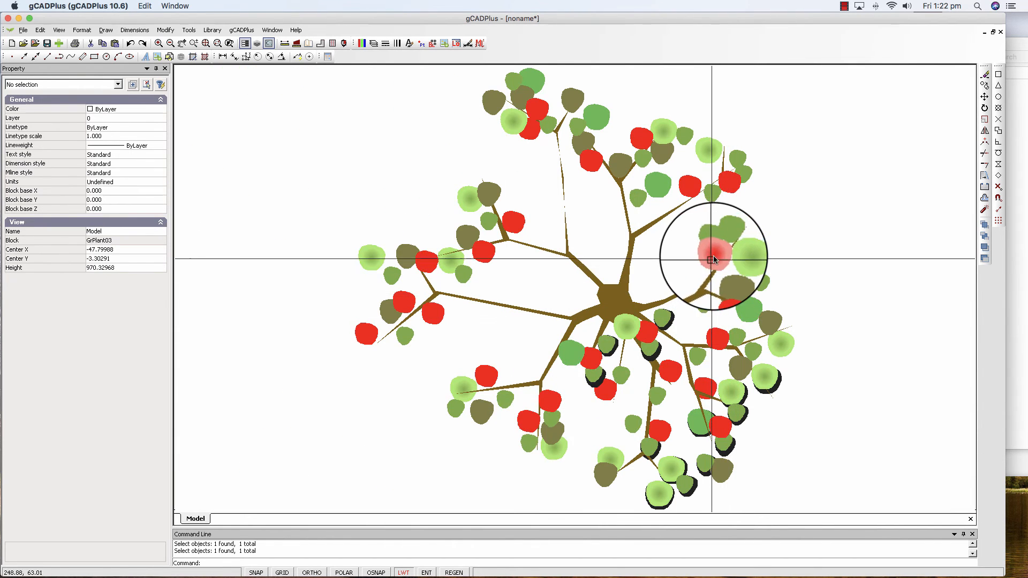
# Step: Scale the red gradient leaf down about its centre using picked reference points, and deselect it
pyautogui.scroll(4, 713, 256)
pyautogui.click(706, 265)
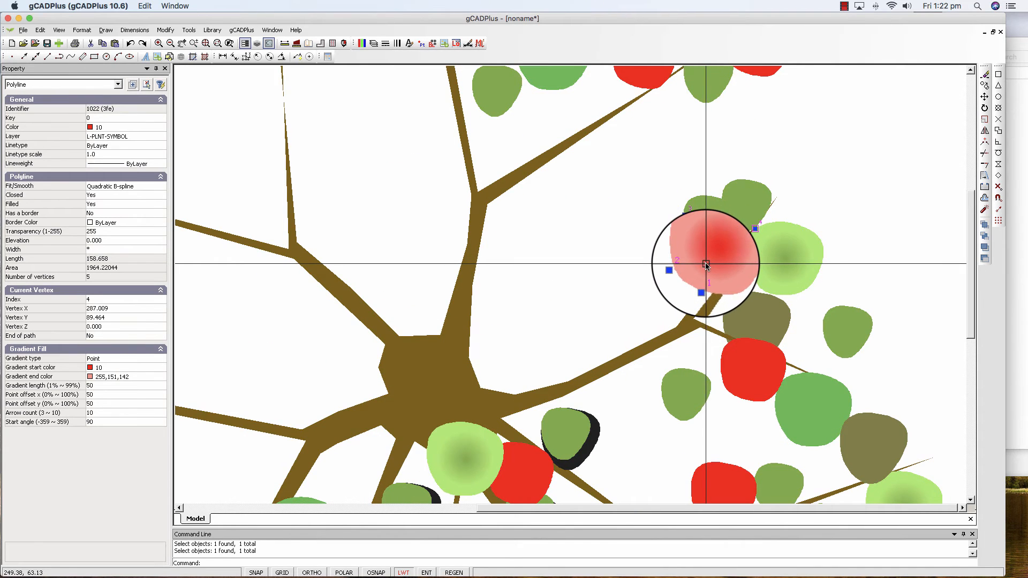
pyautogui.rightClick(706, 264)
pyautogui.click(733, 339)
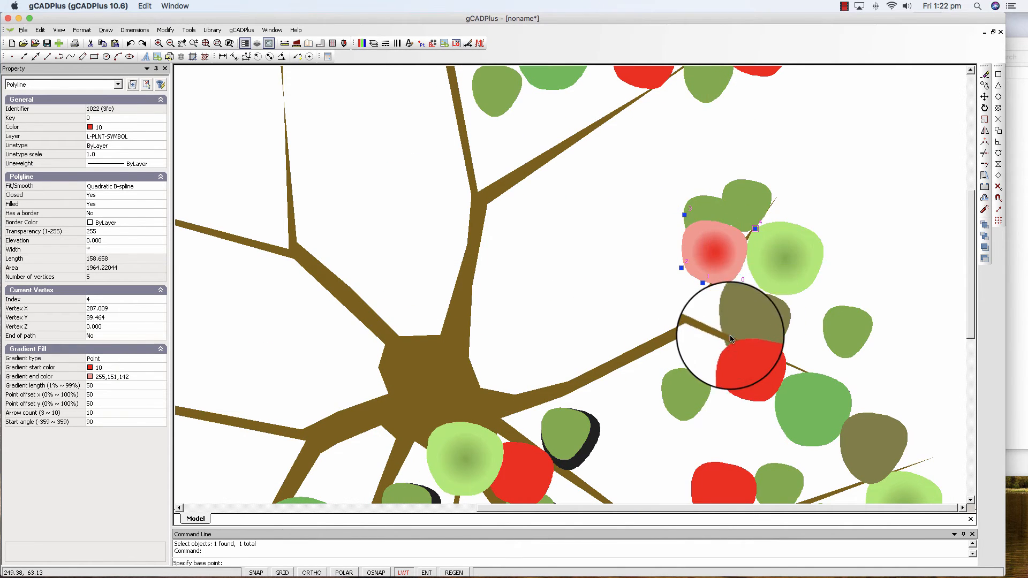
pyautogui.click(715, 258)
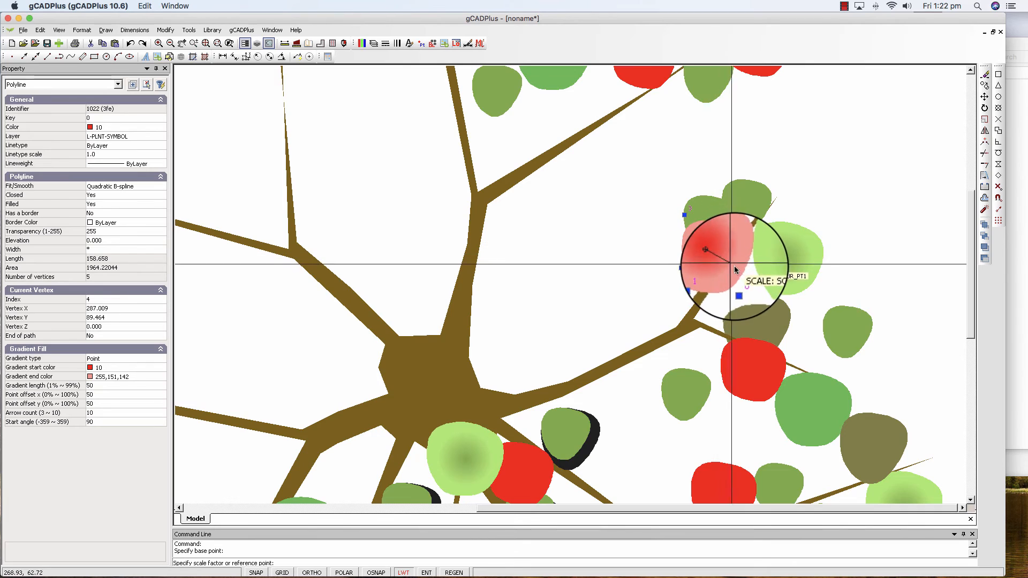
pyautogui.click(733, 268)
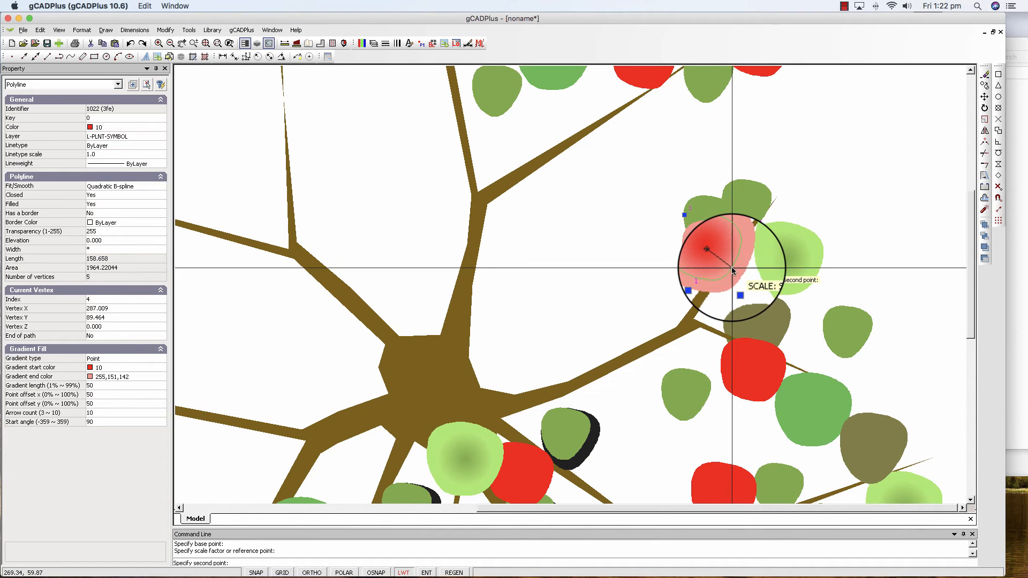
pyautogui.click(730, 266)
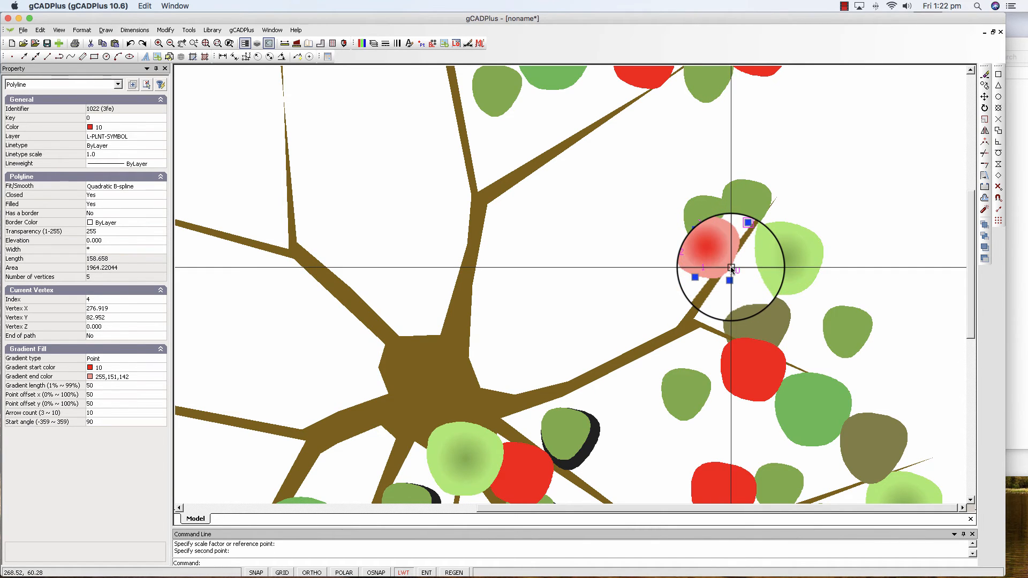
pyautogui.rightClick(584, 243)
pyautogui.click(616, 274)
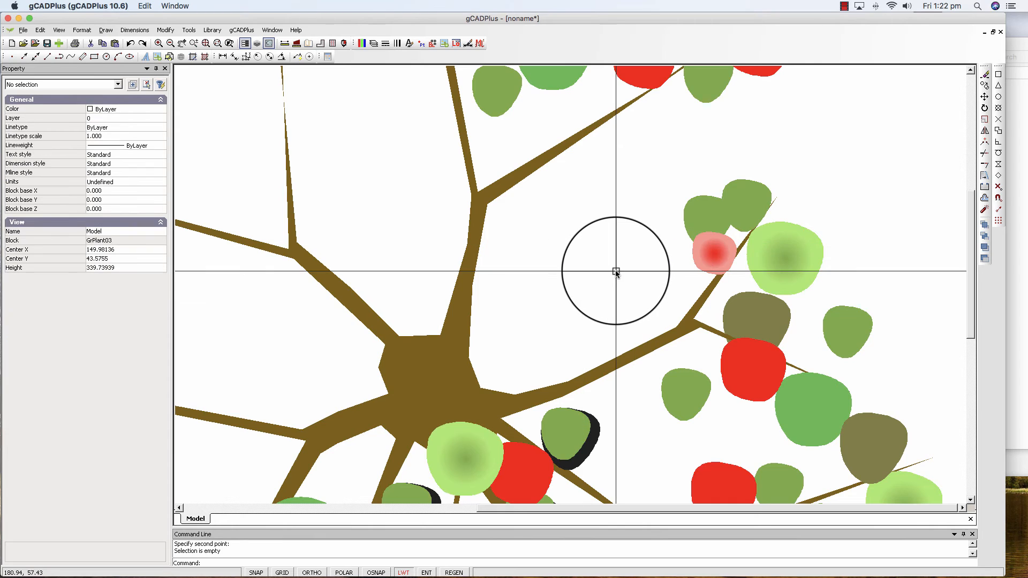
# Step: Use Match Properties to copy the small red leaf's gradient to the red leaf below it and two red leaves on the upper branches
pyautogui.rightClick(616, 273)
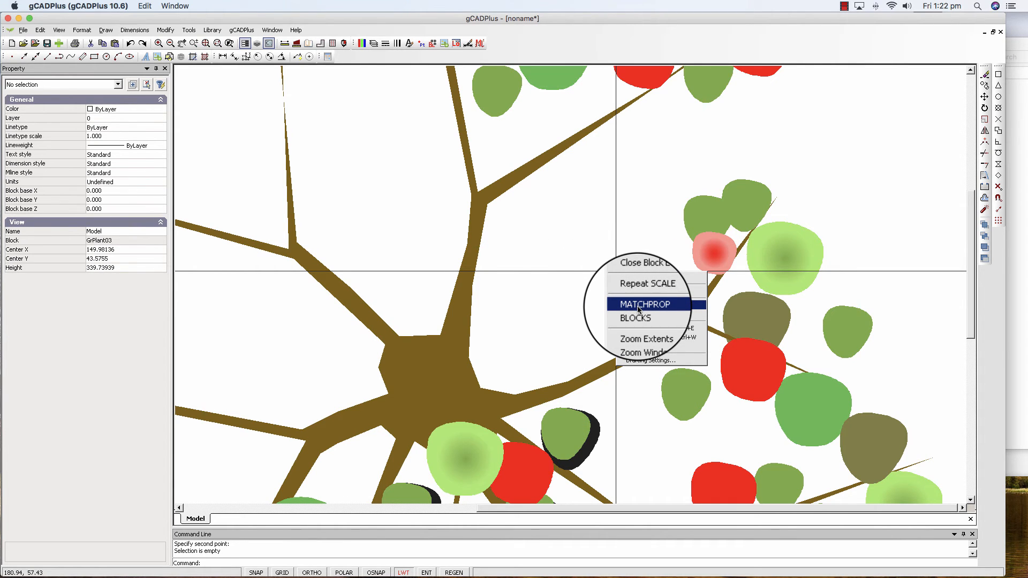
pyautogui.click(638, 305)
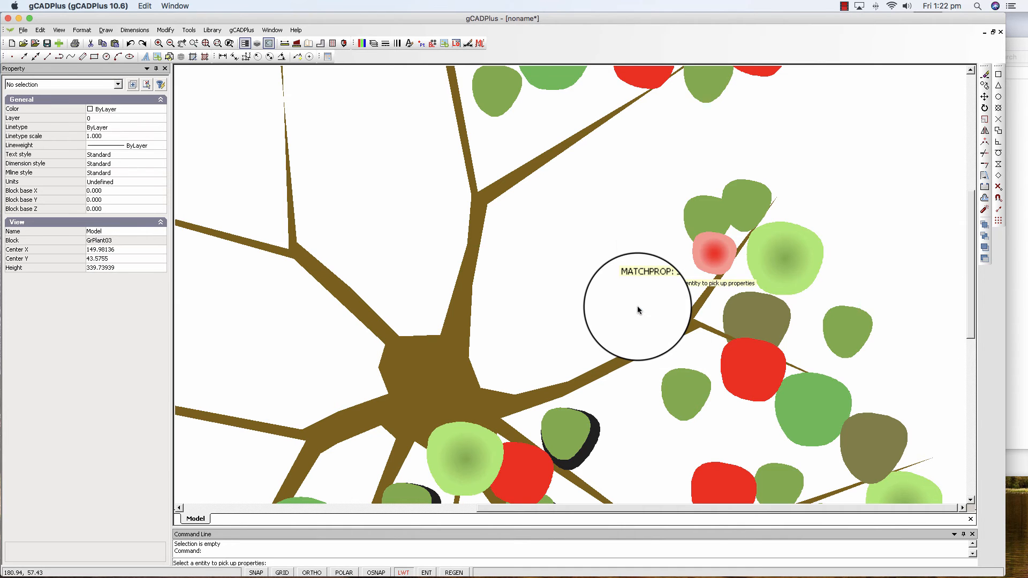
pyautogui.click(731, 368)
pyautogui.scroll(-2, 613, 363)
pyautogui.scroll(-3, 612, 363)
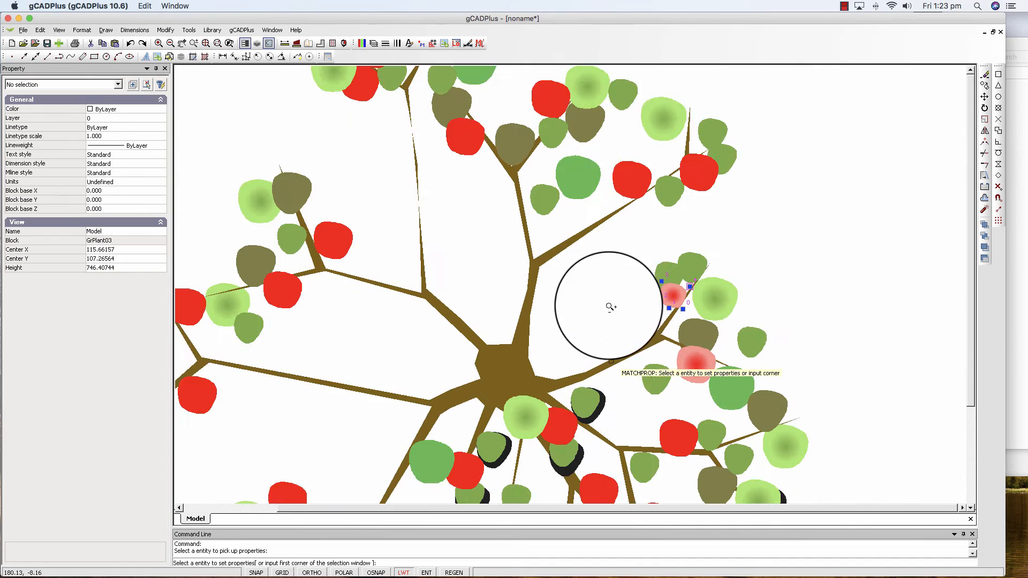
pyautogui.click(503, 198)
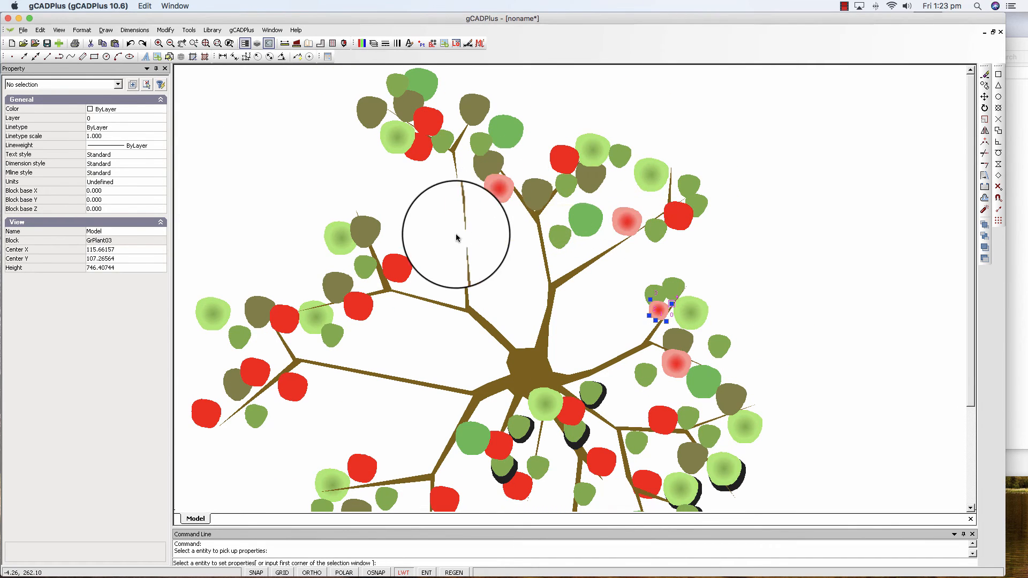
# Step: Apply the matched red gradient to six solid red leaves on the tree's left-hand and lower-left branches, and finish matching
pyautogui.click(399, 266)
pyautogui.click(361, 313)
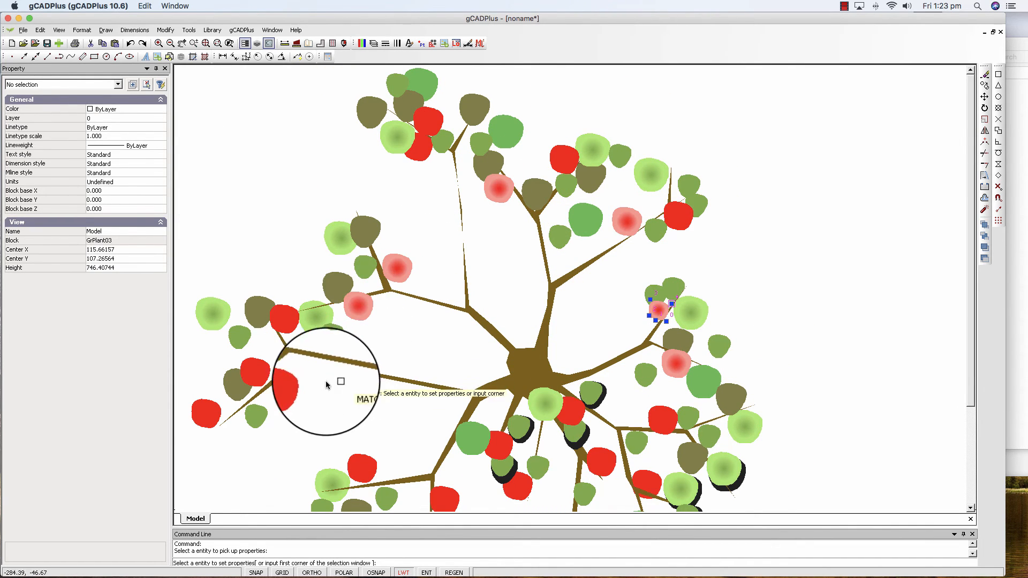
pyautogui.click(287, 393)
pyautogui.click(262, 371)
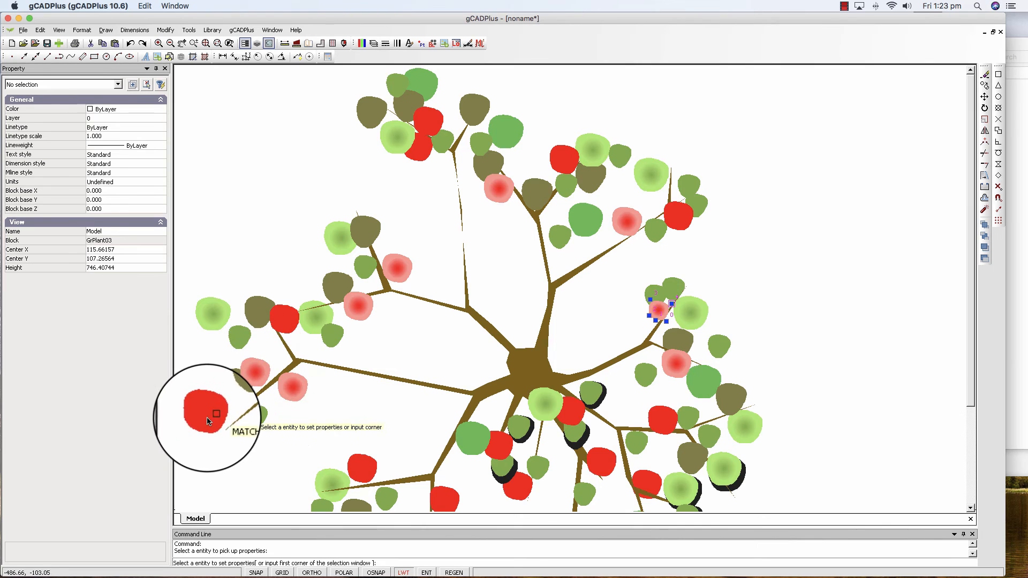
pyautogui.click(204, 413)
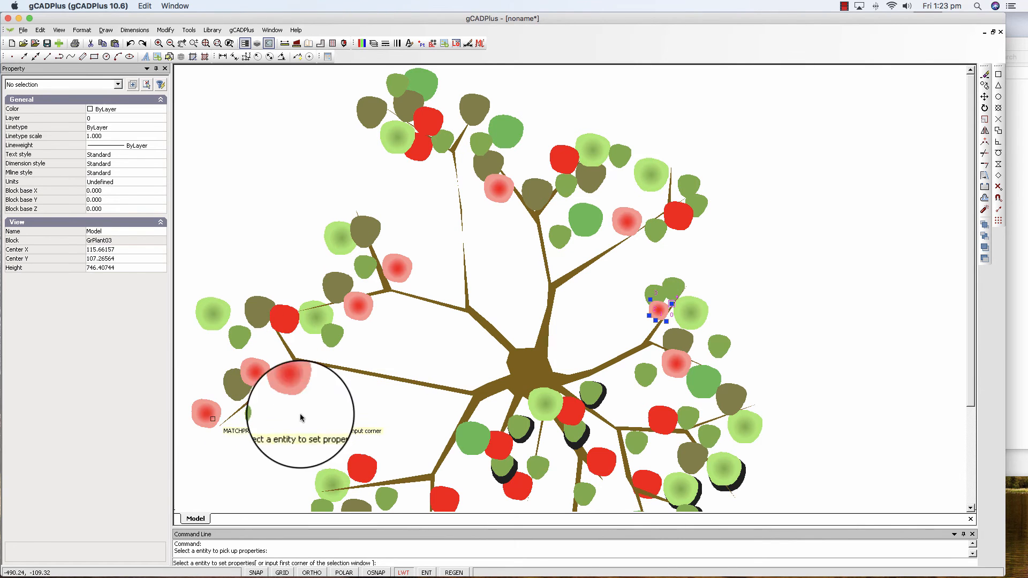
pyautogui.click(366, 456)
pyautogui.scroll(-5, 423, 411)
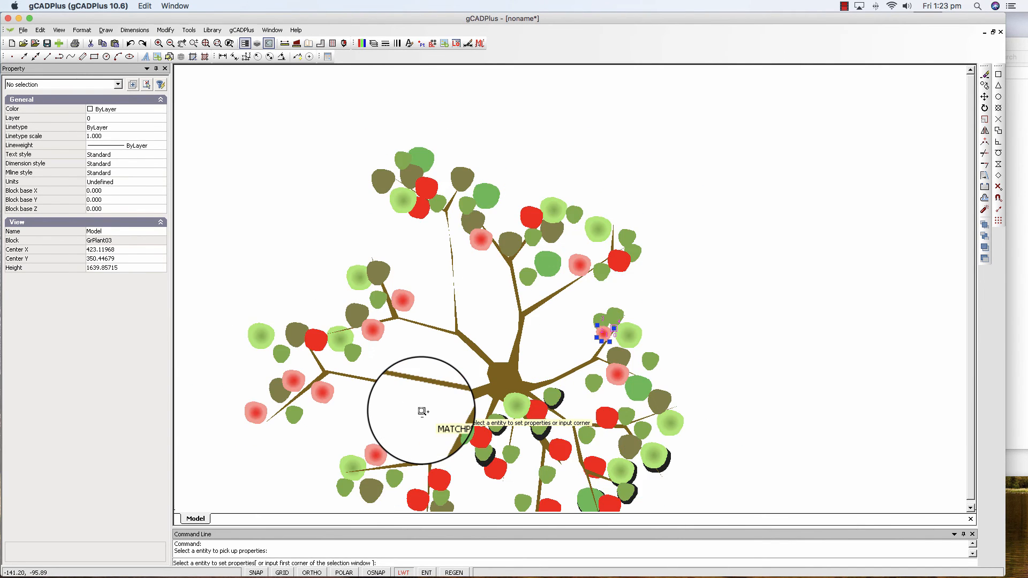
pyautogui.press('Return')
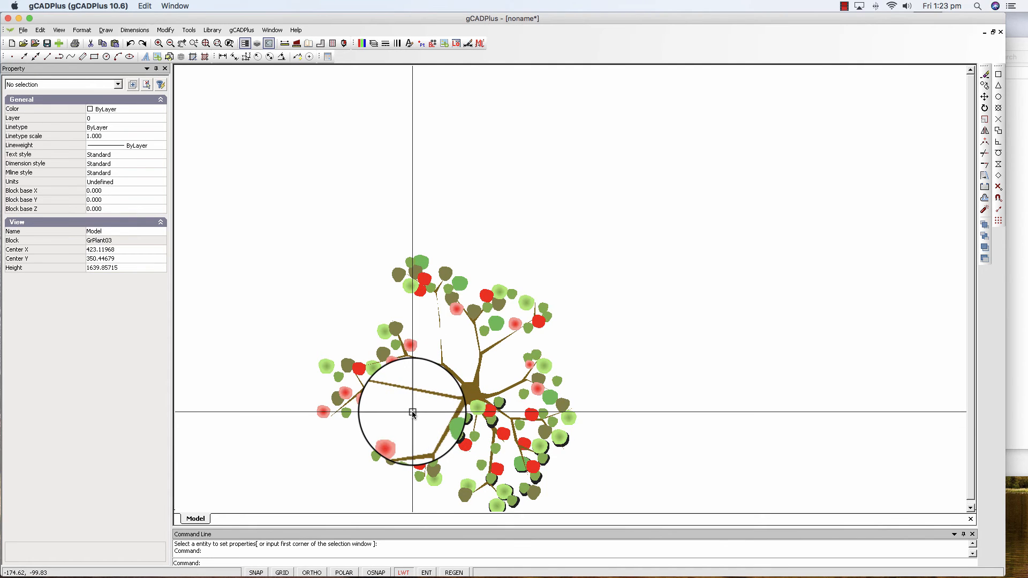
# Step: Close the tree's block editor and show all plant symbols in the model drawing
pyautogui.moveTo(457, 382); pyautogui.dragTo(459, 346, button='middle')
pyautogui.scroll(-2, 467, 347)
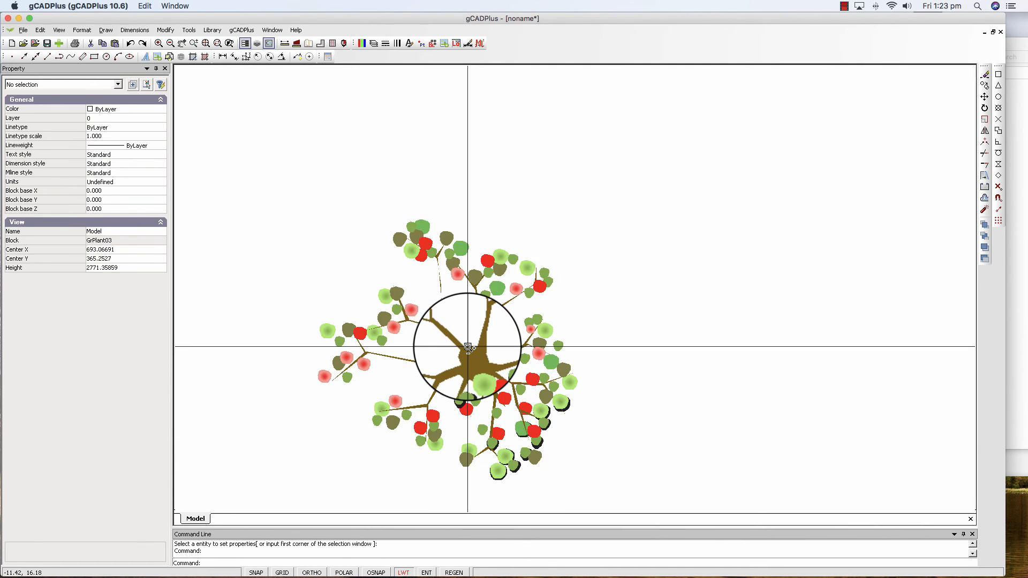
pyautogui.scroll(-3, 467, 347)
pyautogui.rightClick(587, 338)
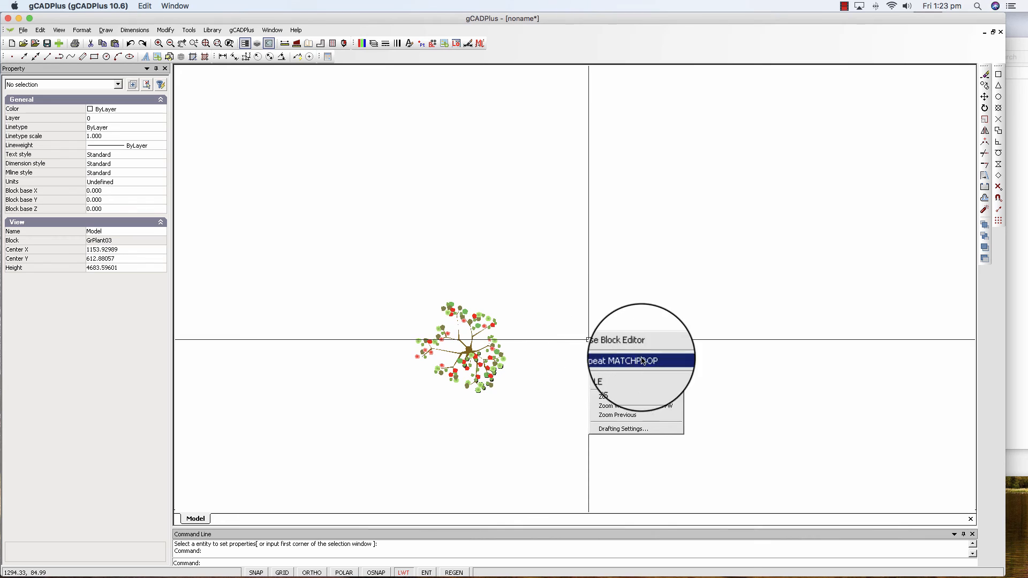
pyautogui.click(610, 346)
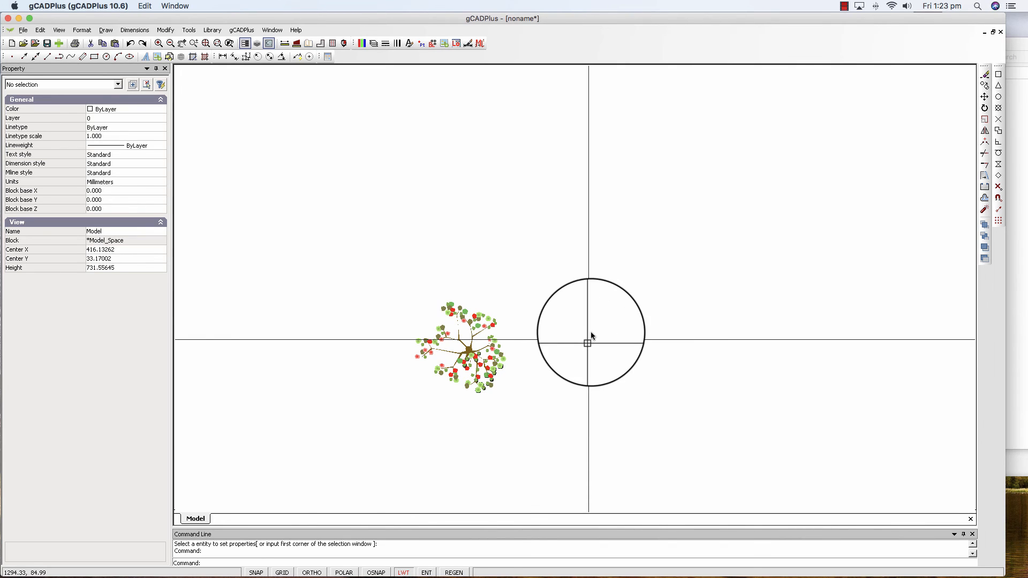
pyautogui.rightClick(600, 331)
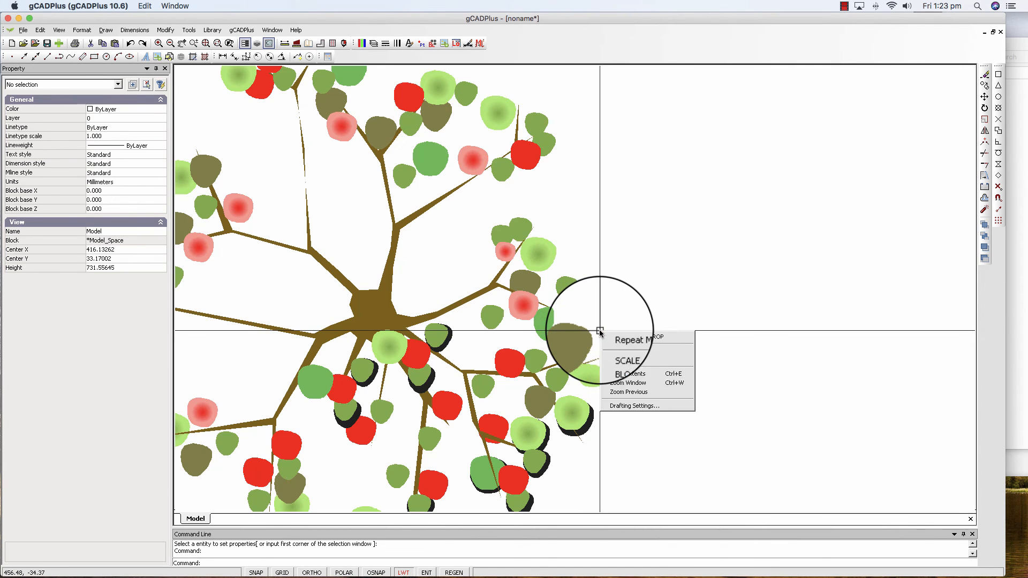
pyautogui.click(634, 375)
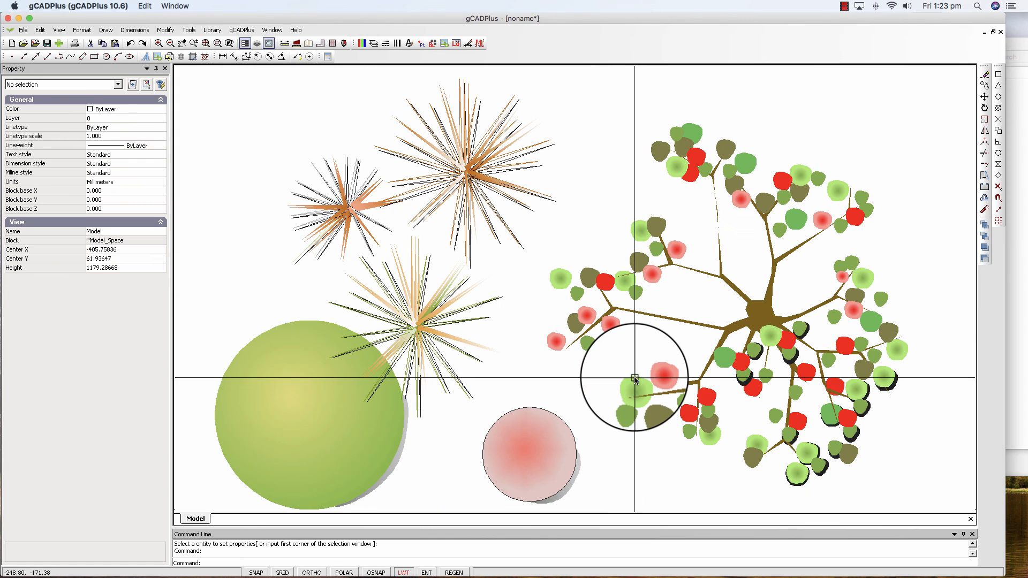
# Step: Inspect the branching tree symbol's block name in its properties, and deselect the tree
pyautogui.click(797, 226)
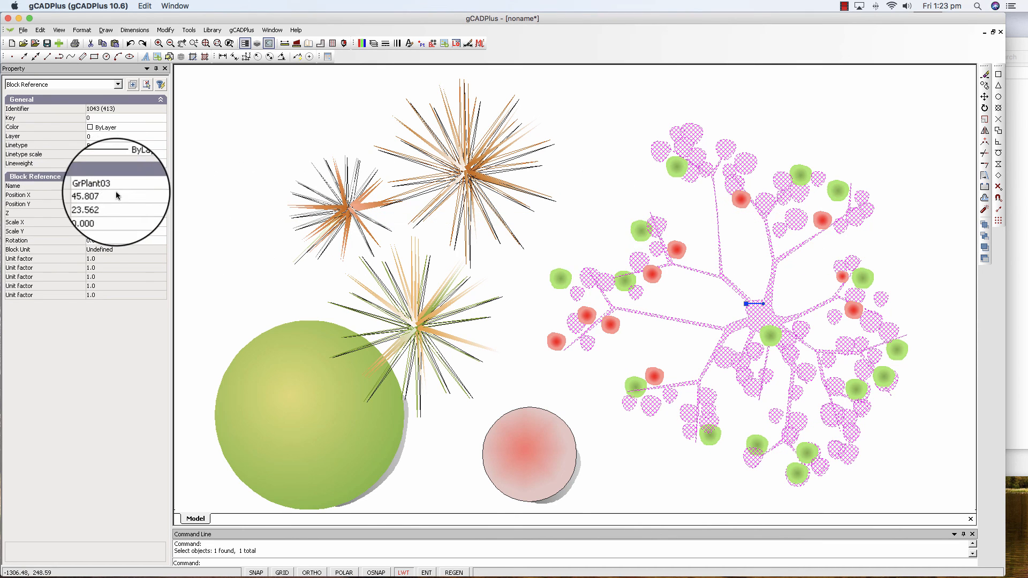
pyautogui.click(39, 187)
pyautogui.click(104, 186)
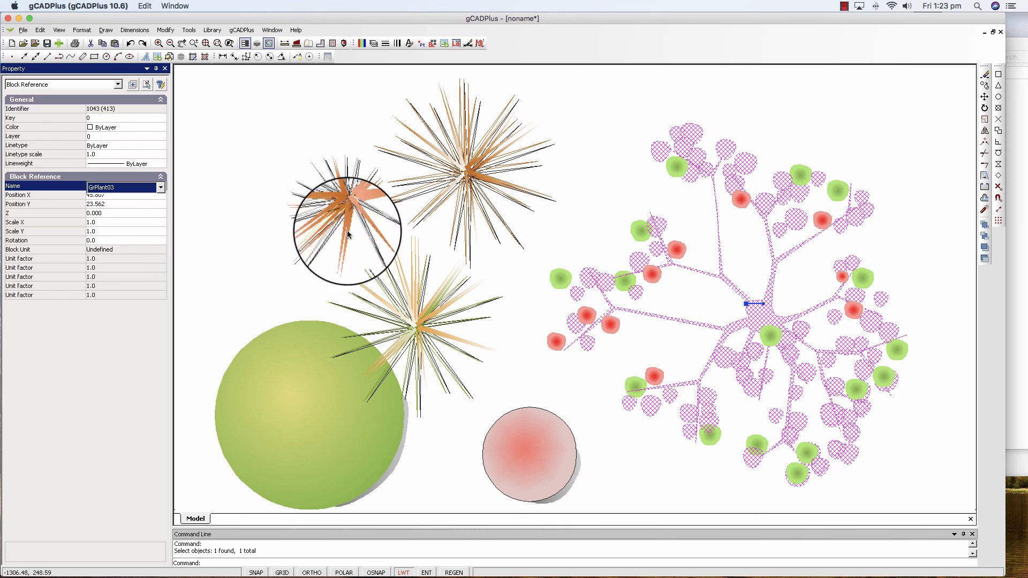
pyautogui.rightClick(599, 210)
pyautogui.click(617, 227)
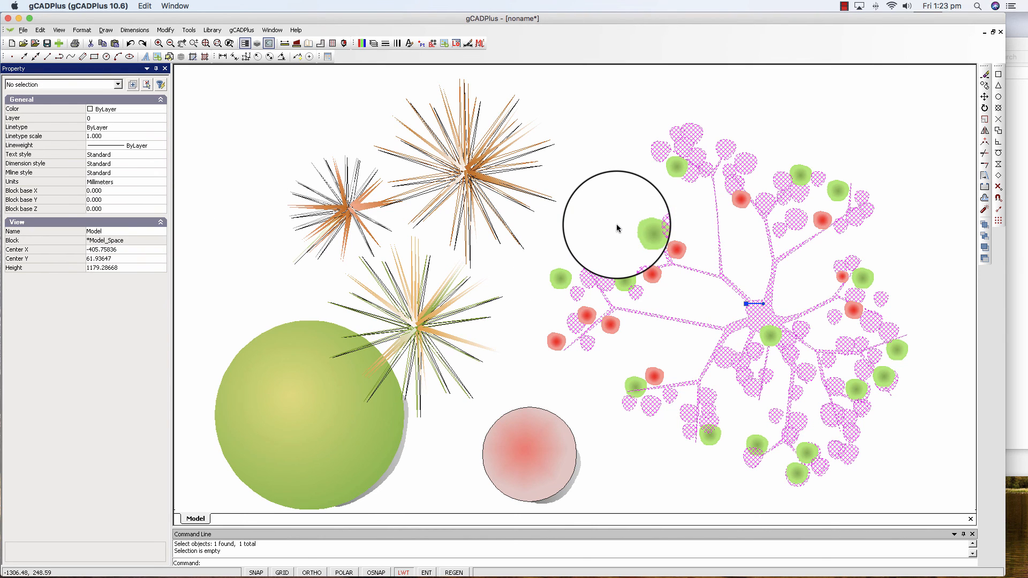